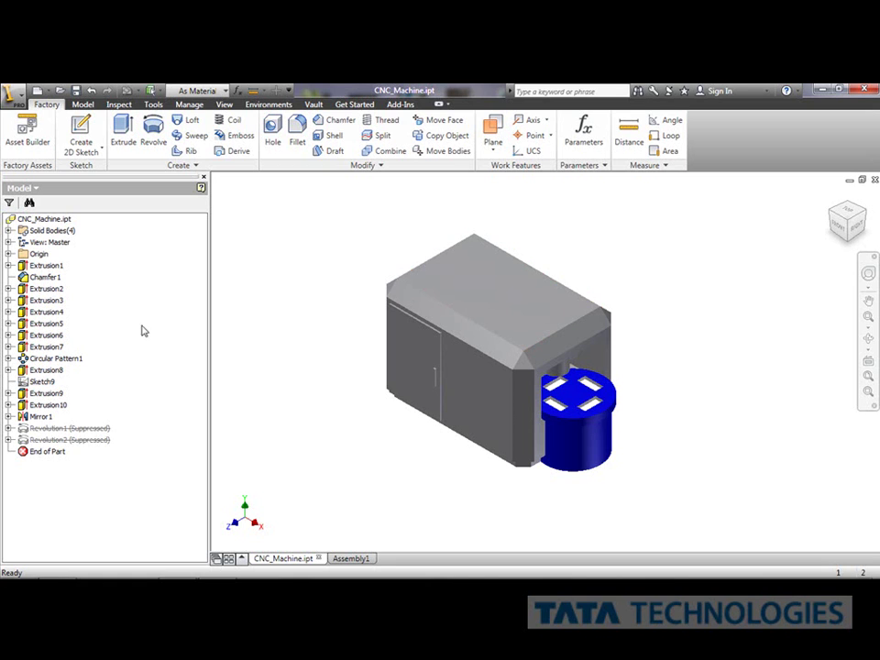
Step: Unsuppress Revolution1 and Revolution2 to reveal both translucent clearance zones
click(59, 430)
ctrl+click(58, 440)
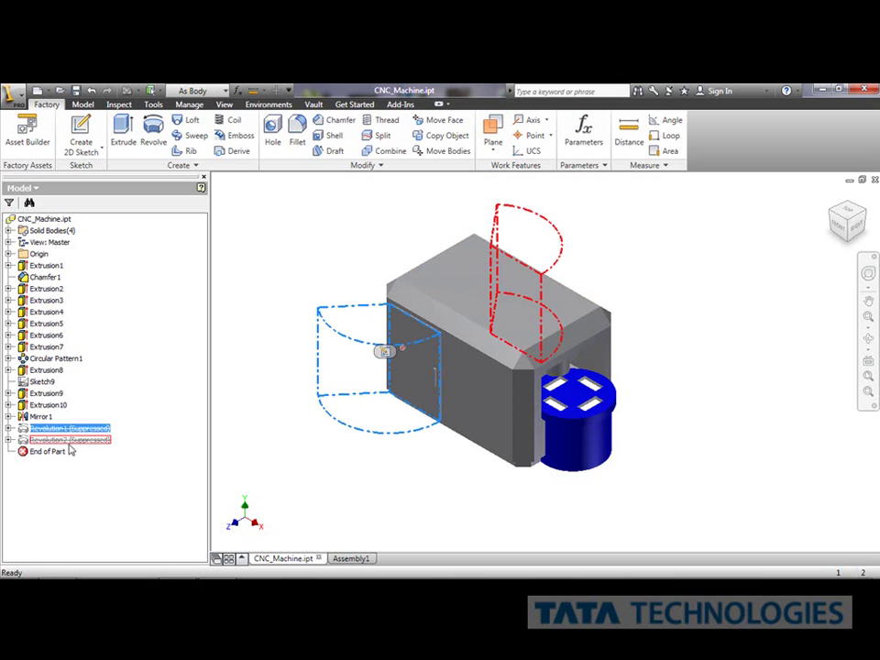
right_click(72, 447)
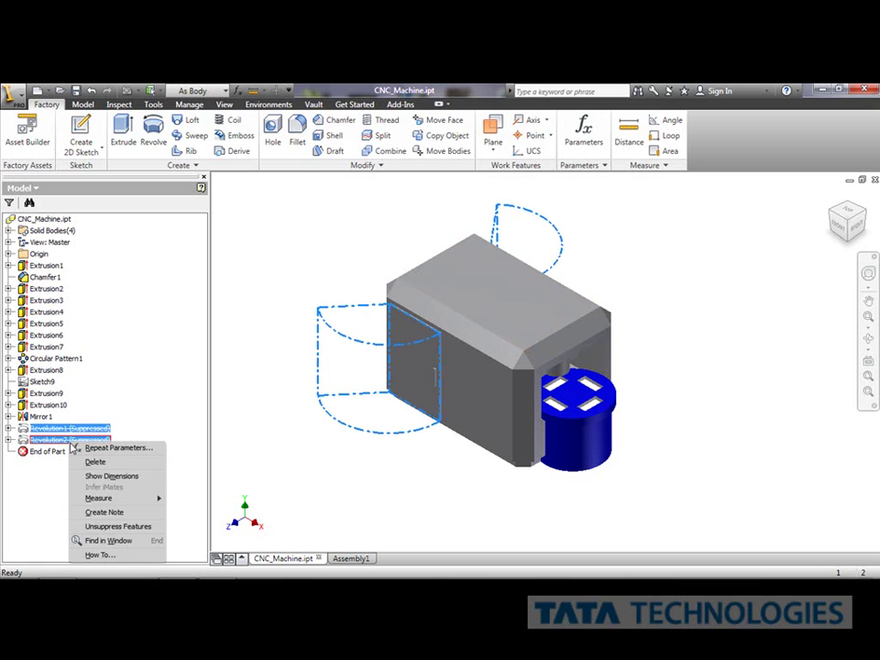
click(117, 527)
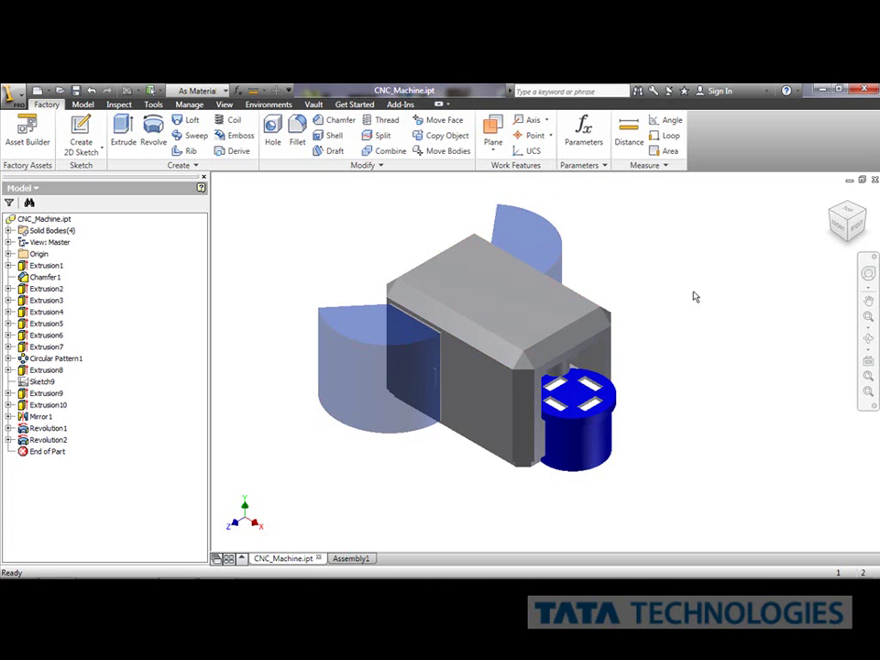
Step: In the Parameters table, add a numeric user parameter named Clearance_Zone
click(586, 135)
drag(697, 285, 708, 408)
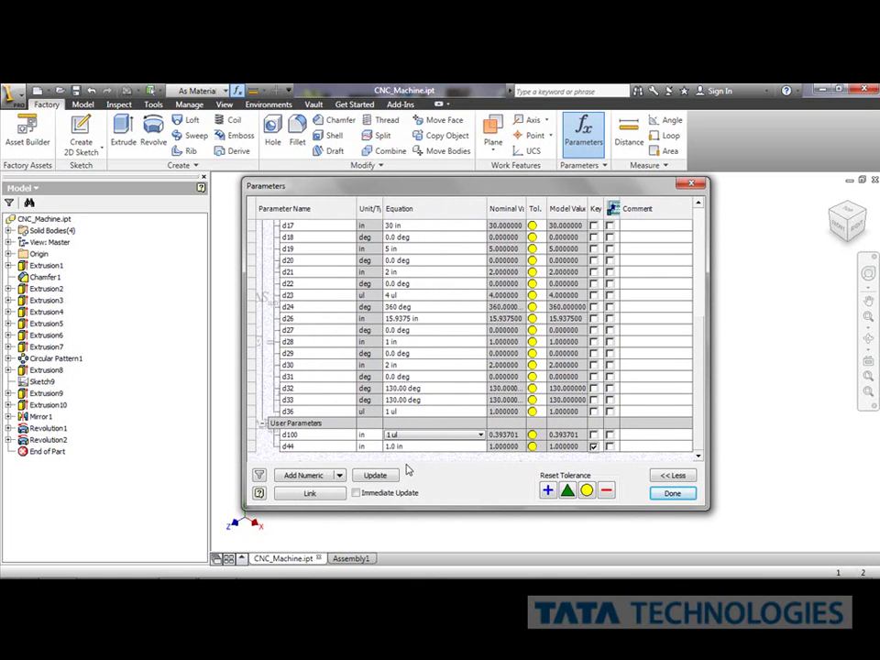
click(305, 477)
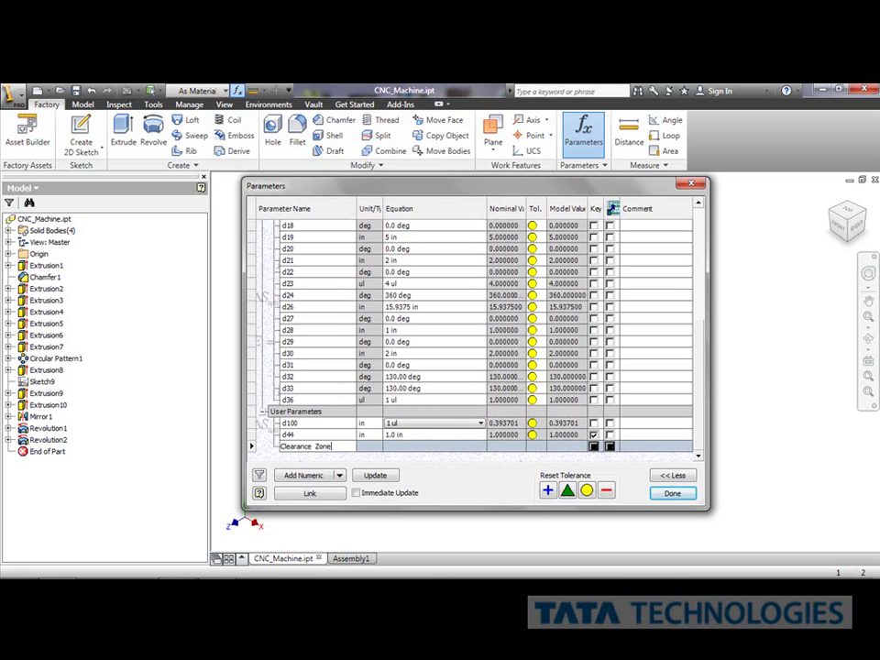
text(Clearance_Zone)
key(Return)
right_click(366, 447)
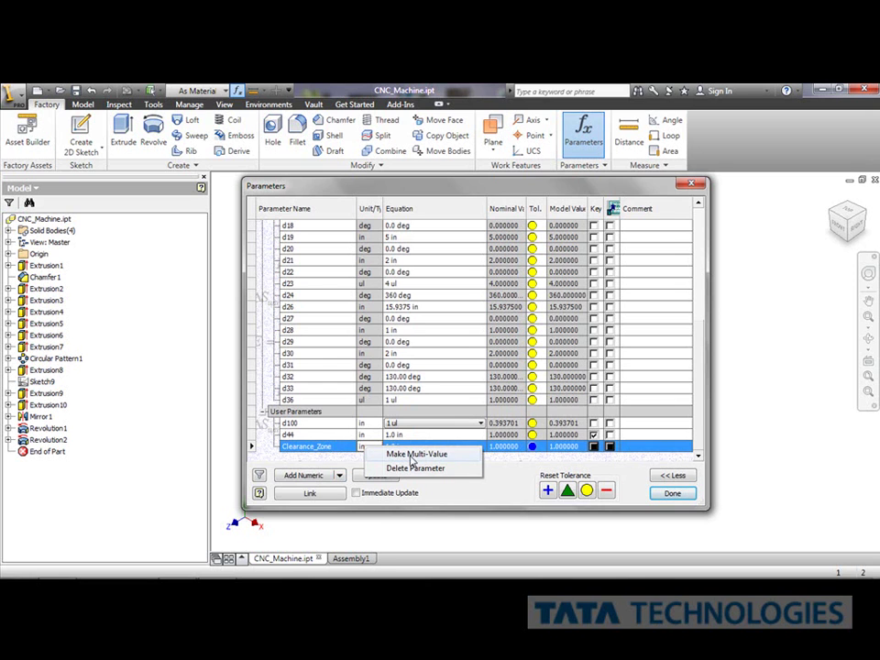
Step: Make Clearance_Zone multi-value with allowed values 1 and 0, removing 1.0 in
click(394, 454)
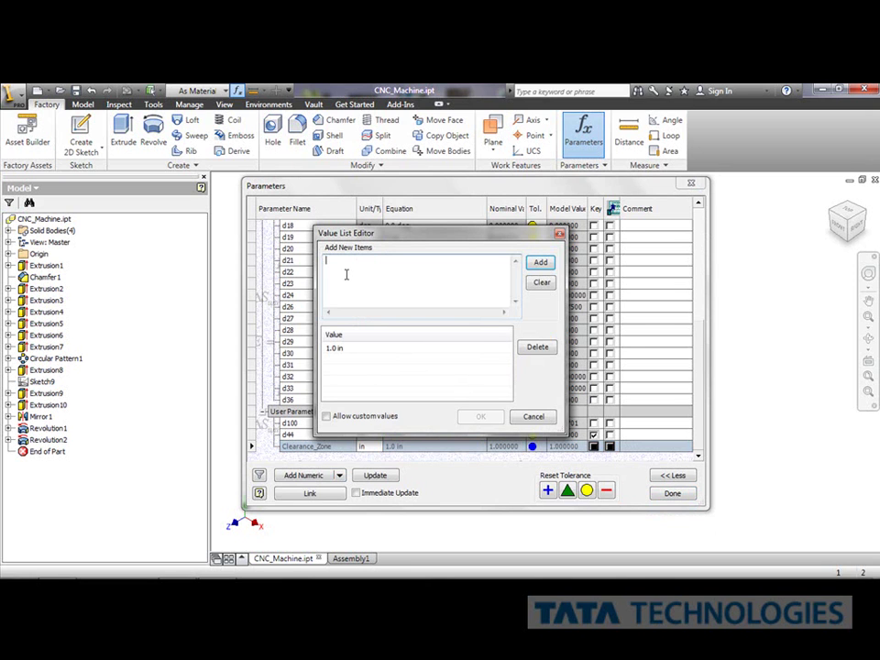
text(1)
click(540, 264)
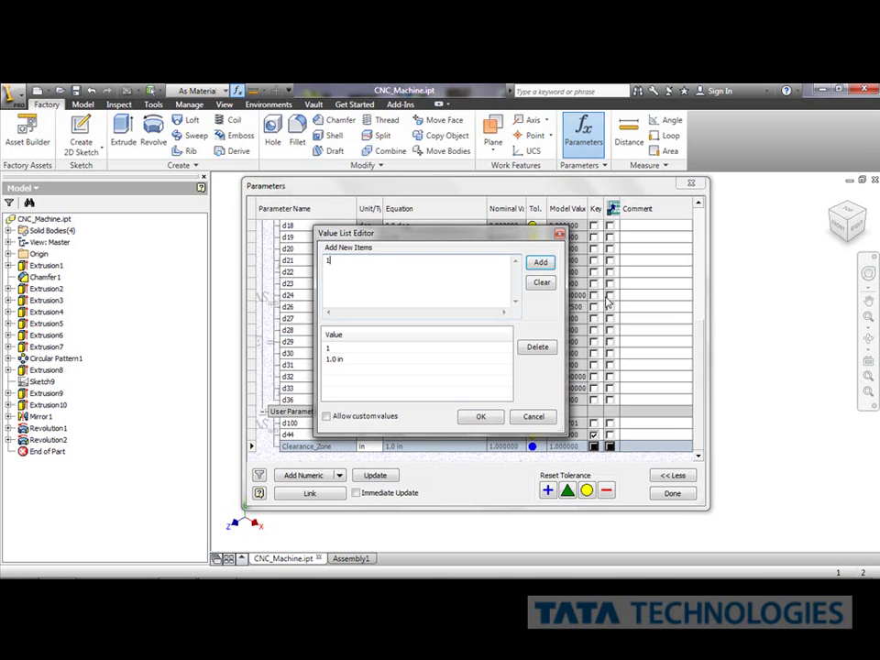
click(546, 262)
click(381, 371)
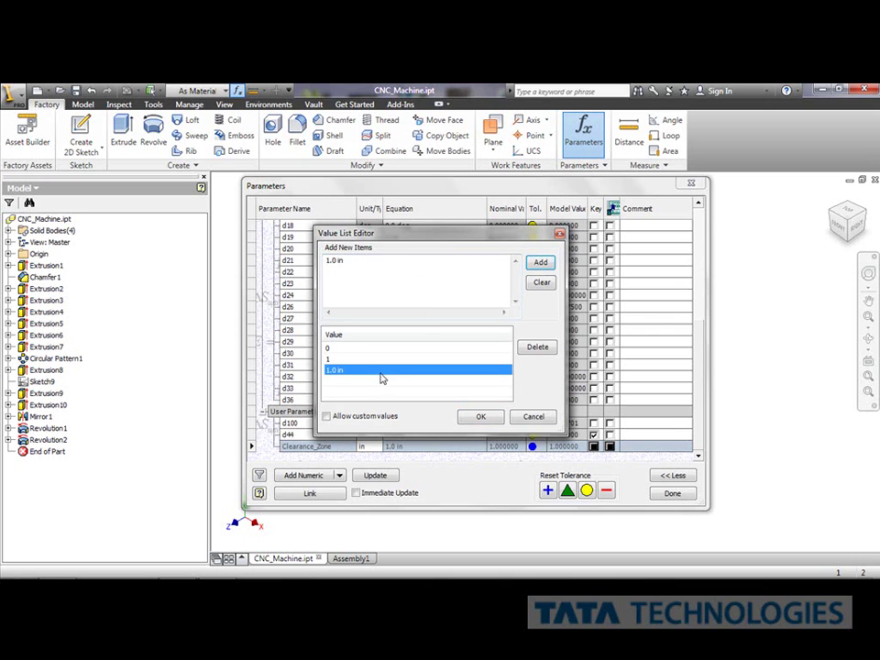
click(539, 347)
click(478, 415)
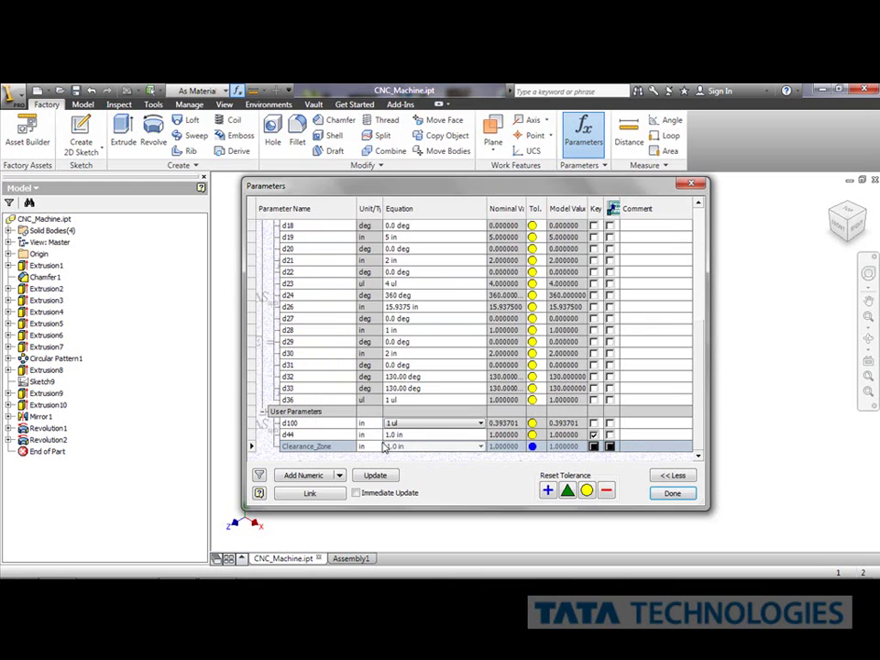
Step: Change the Clearance_Zone unit to Unitless (ul)
right_click(373, 449)
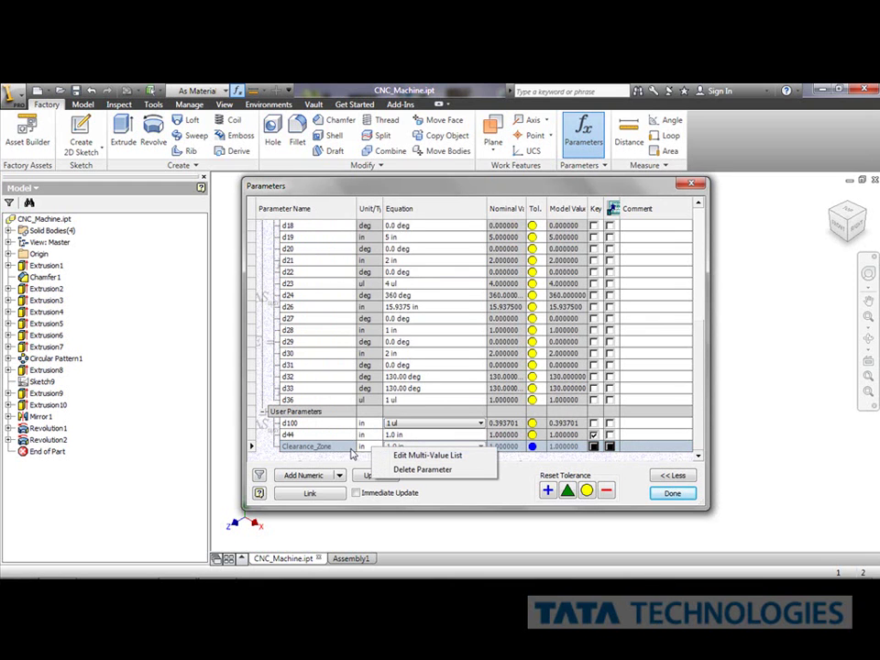
click(365, 449)
click(365, 447)
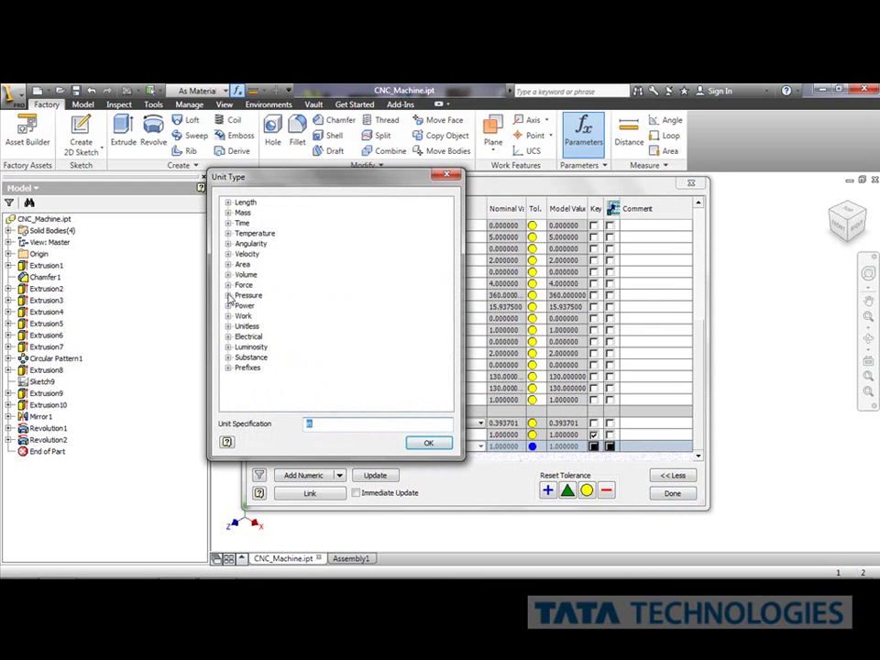
double_click(243, 326)
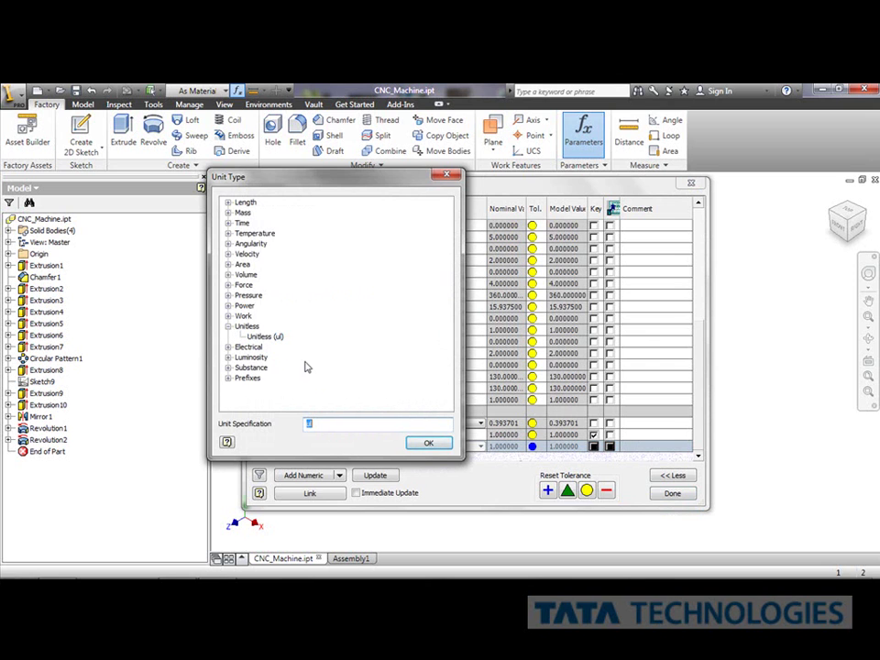
click(427, 443)
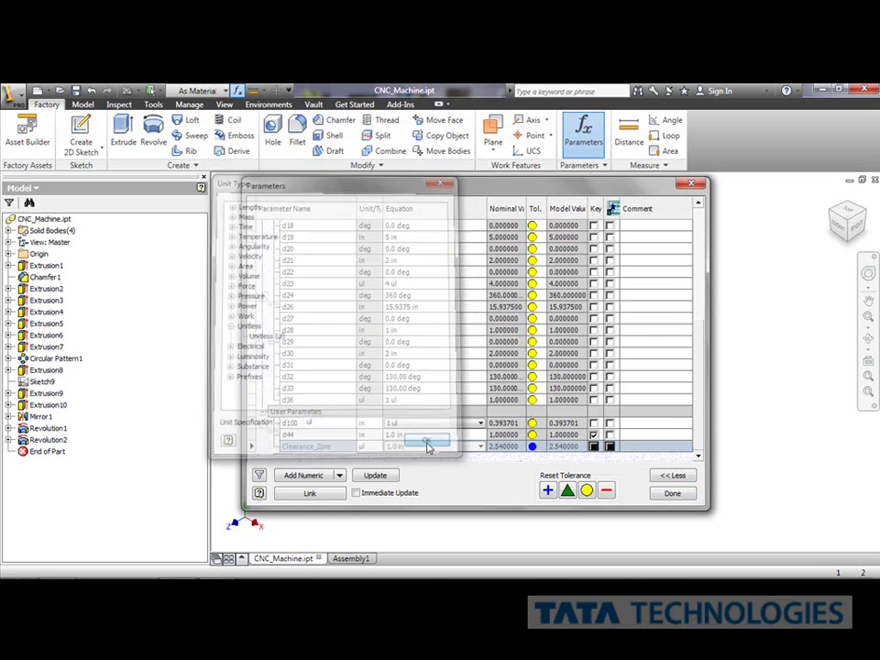
Step: Set Clearance_Zone's value to 1 ul and flag it as a key parameter
click(463, 448)
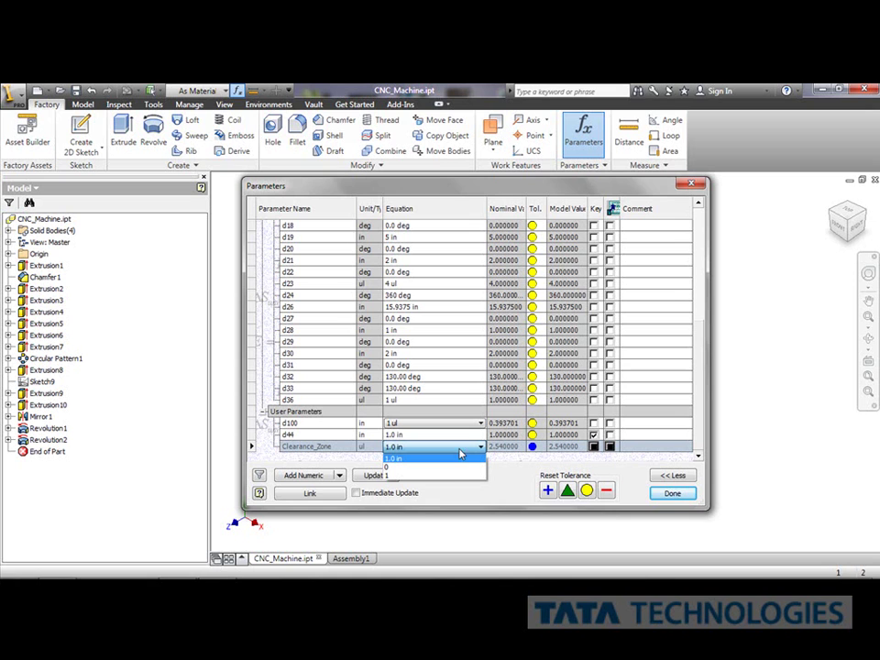
click(454, 468)
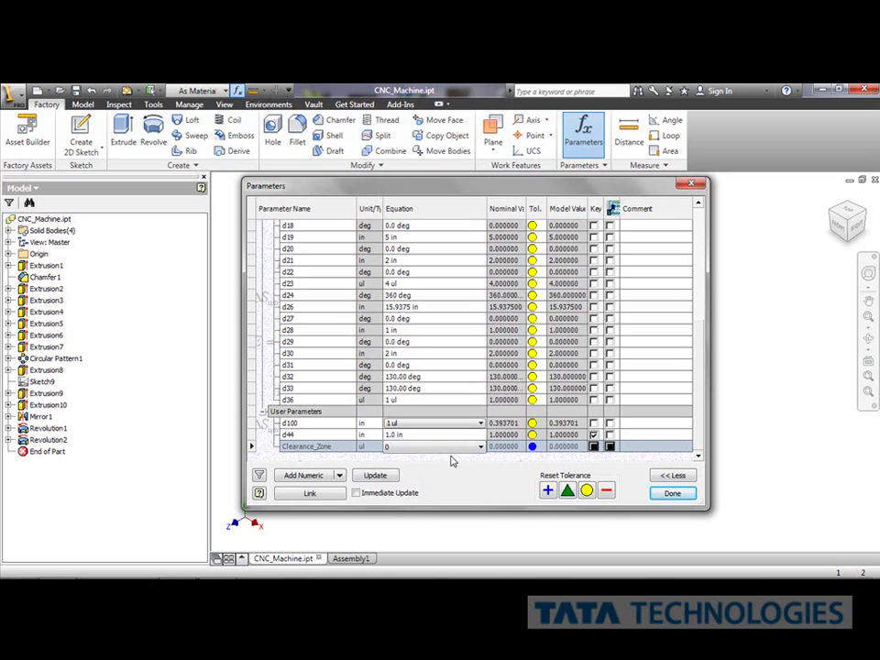
click(453, 450)
click(450, 475)
click(595, 446)
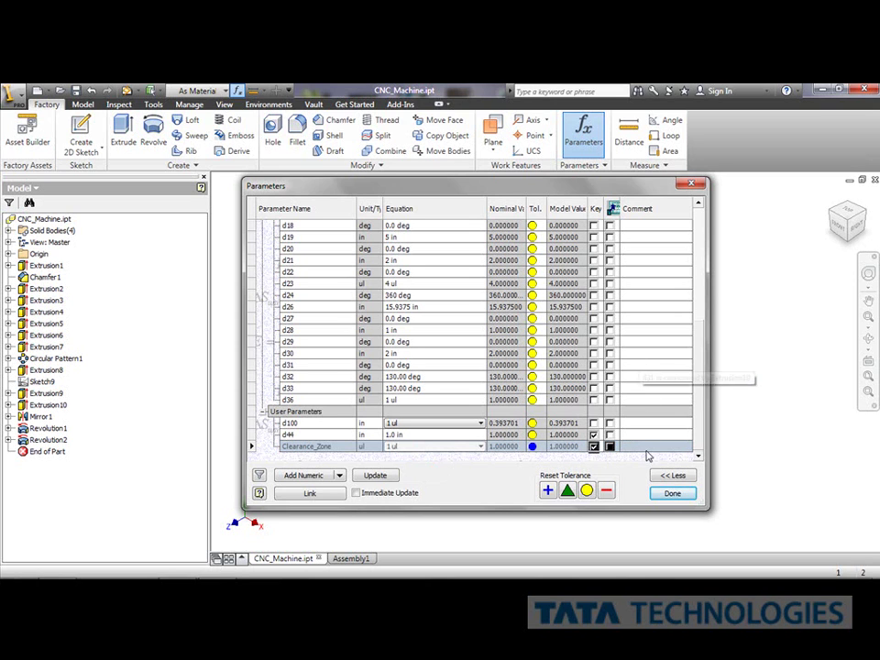
Step: Apply the parameters, save CNC_Machine.ipt, and give Revolution1 a 'Suppress If Clearance_Zone ≠ 1 ul' condition
click(672, 494)
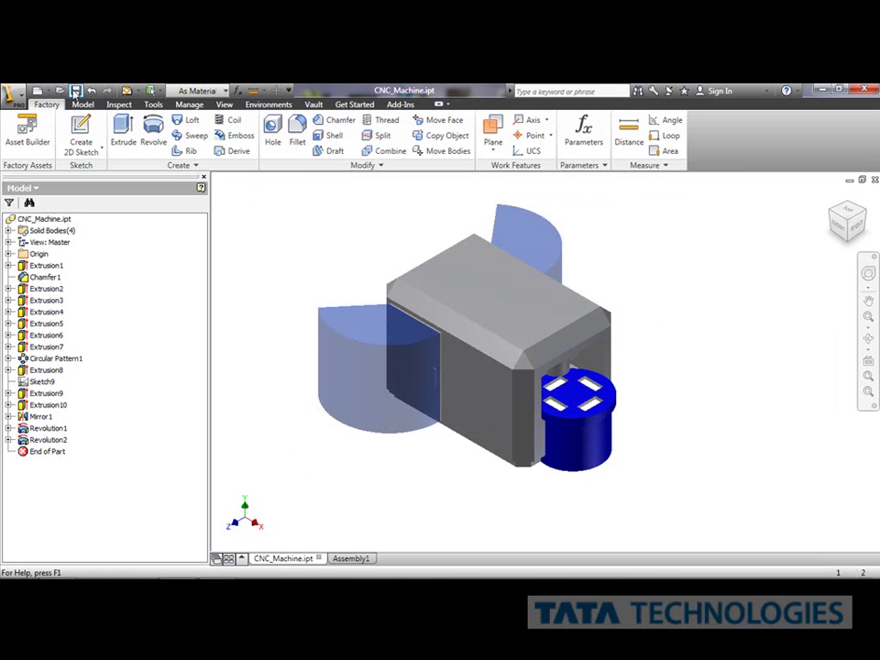
click(77, 91)
right_click(61, 429)
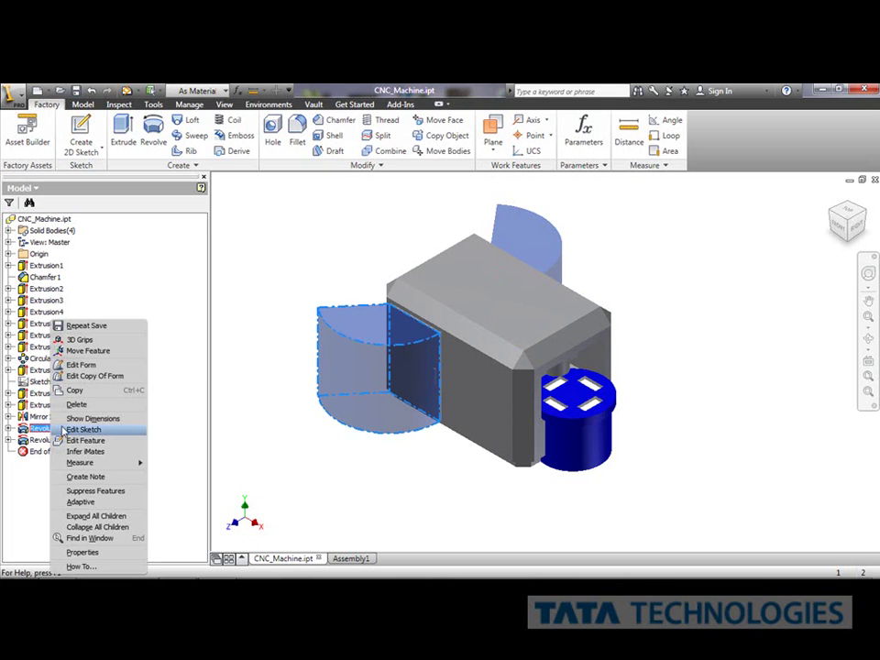
click(82, 552)
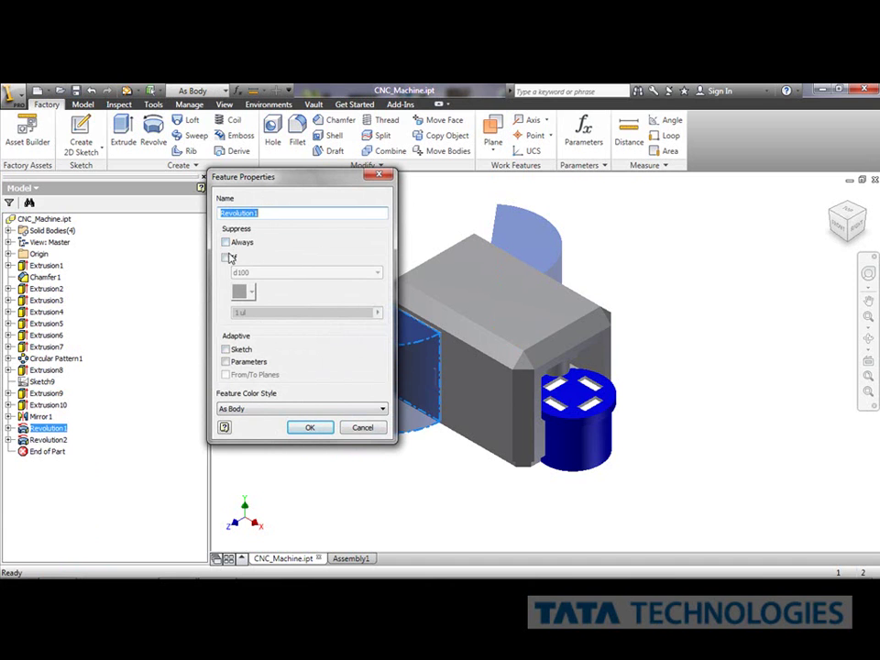
click(227, 258)
click(259, 274)
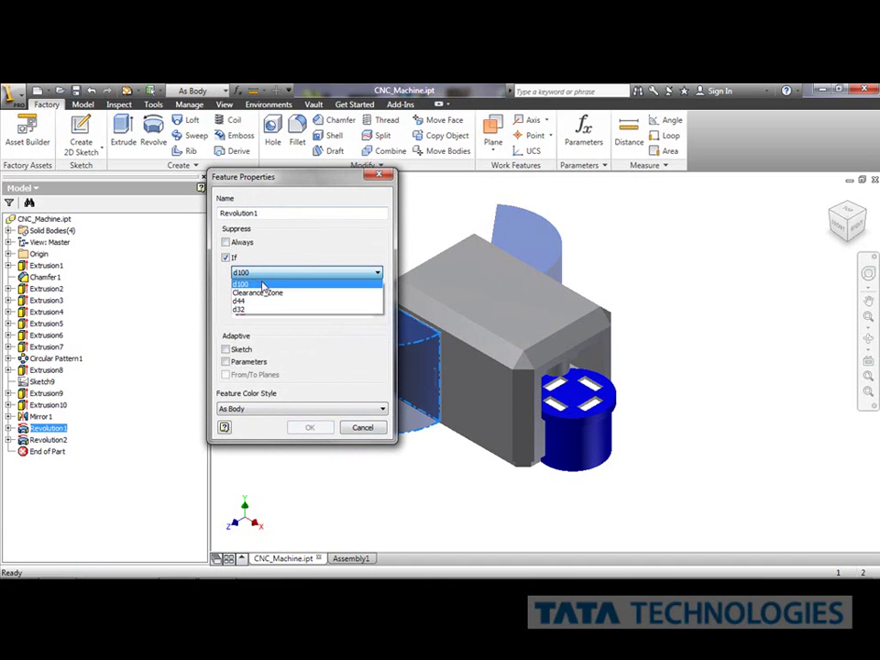
click(263, 293)
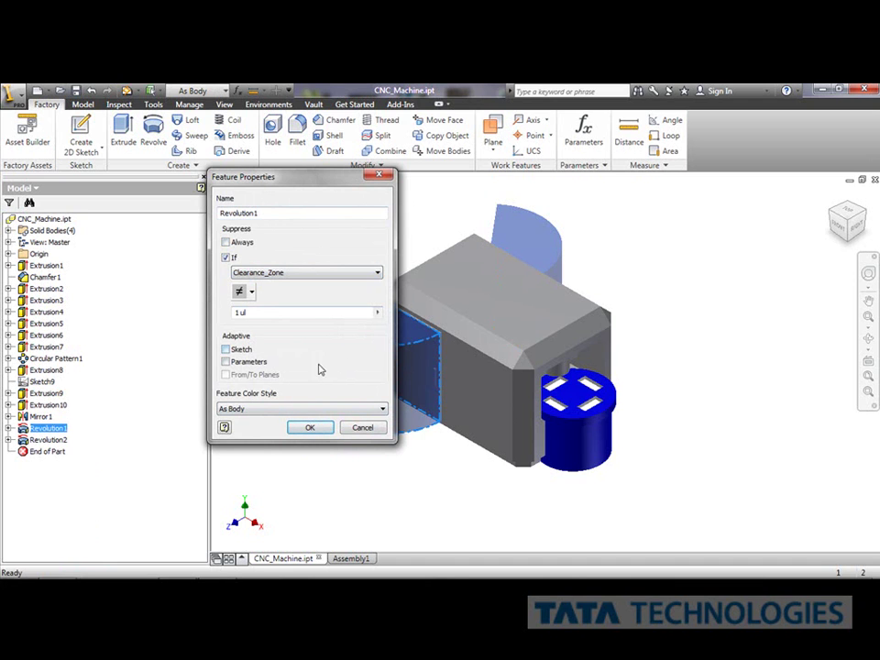
click(311, 428)
click(47, 440)
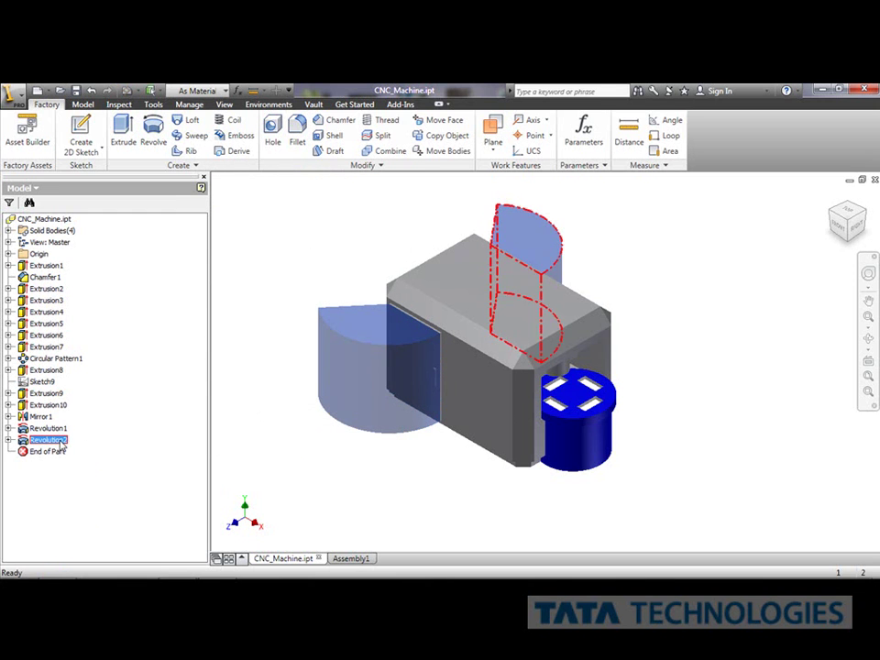
Step: Give Revolution2 a Suppress If condition of Clearance_Zone ≠ 1
right_click(57, 441)
click(90, 553)
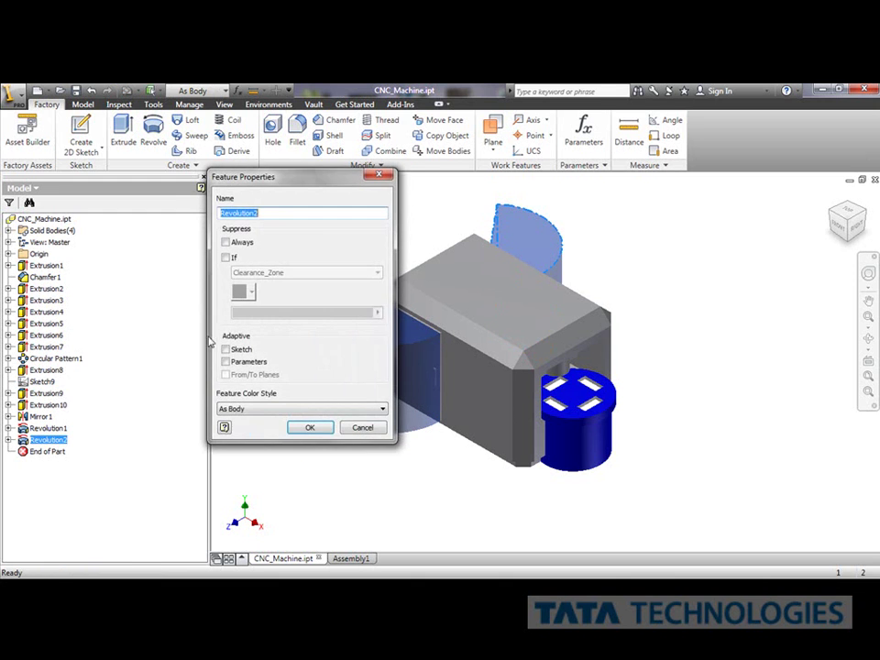
click(226, 258)
click(249, 292)
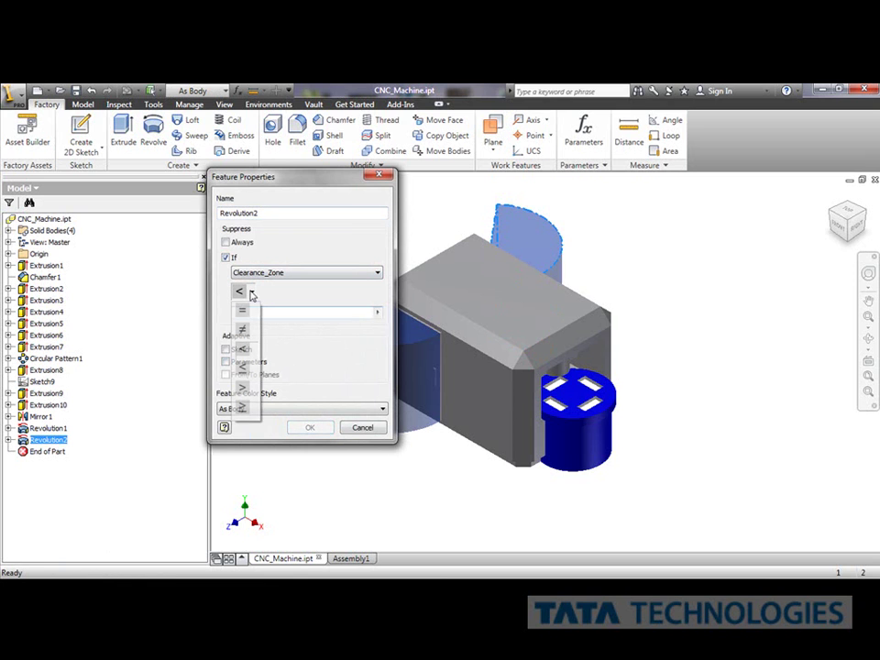
click(246, 330)
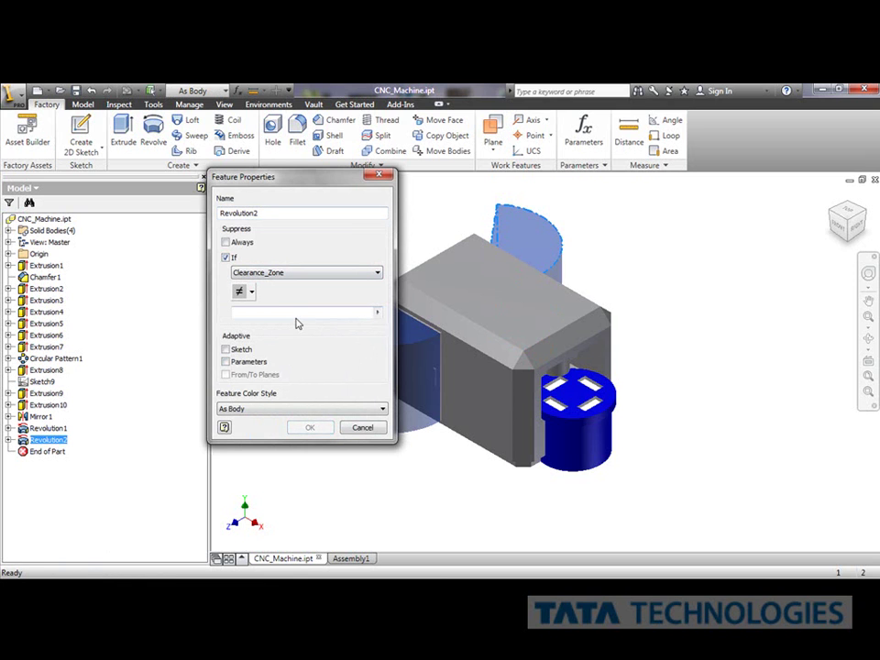
click(274, 311)
text(1)
click(309, 428)
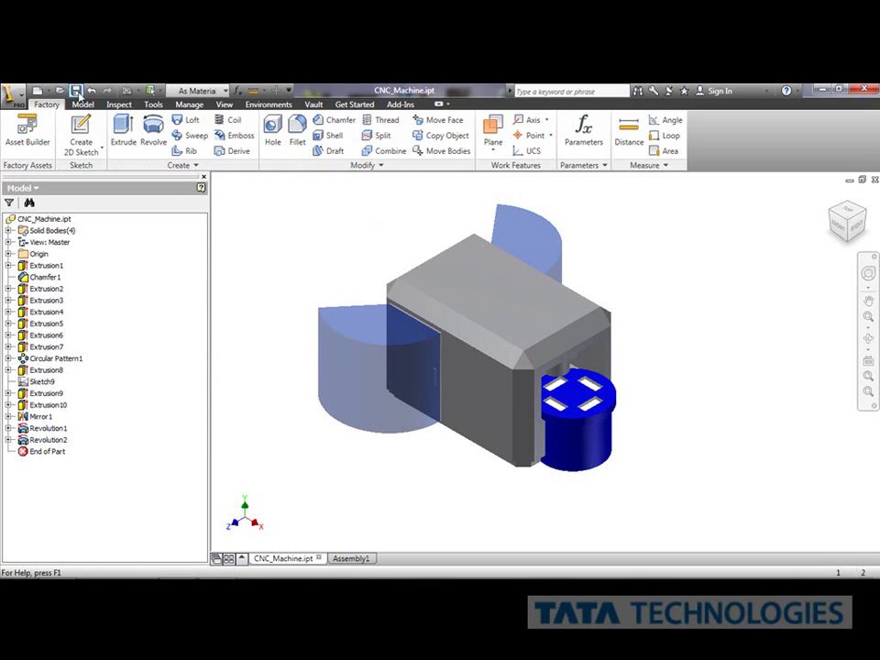
Step: Launch Asset Builder and tick d100 and d44 as key parameters alongside Clearance_Zone
click(28, 133)
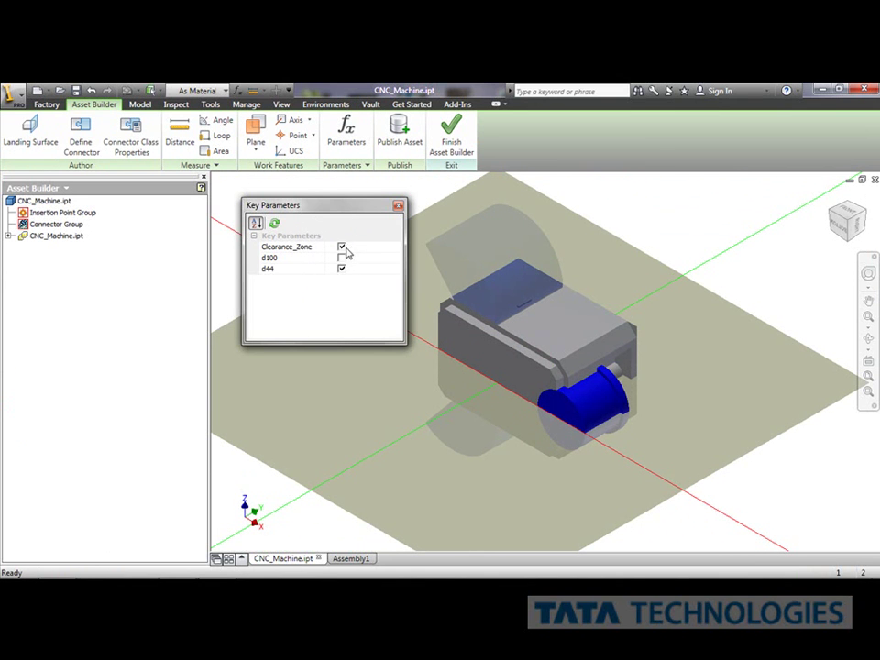
click(343, 259)
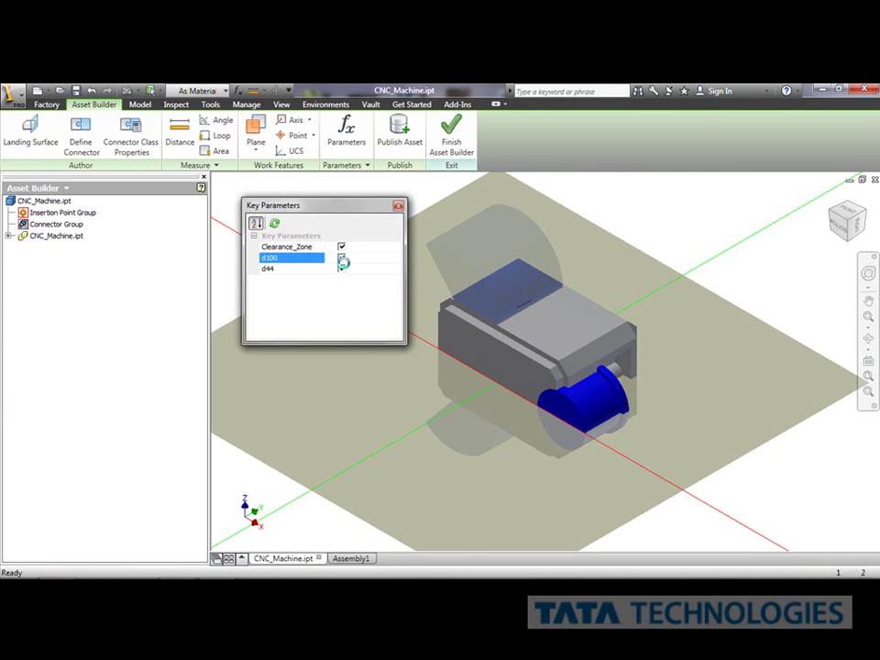
click(342, 269)
Step: Confirm the CNC machine's landing surface definition in the Landing Surface dialog
click(37, 135)
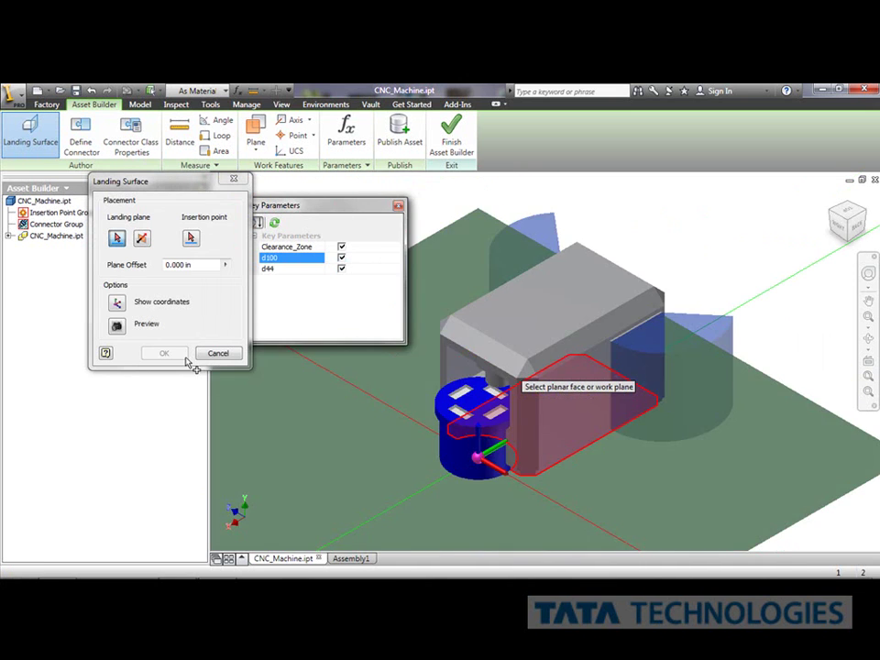
click(164, 353)
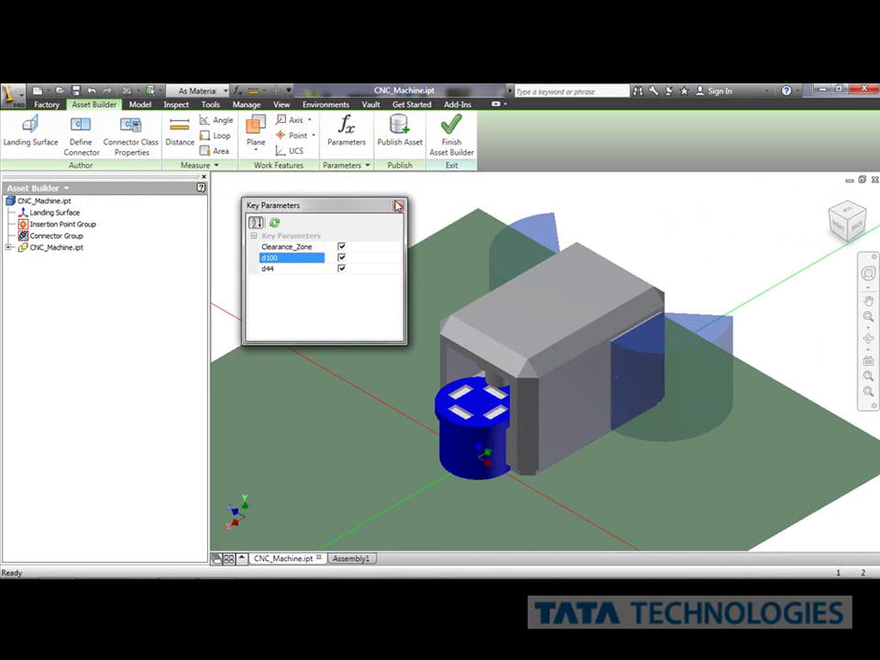
Step: Begin publishing, save the part, and create a 'cnc machines' folder under User Assets
click(398, 205)
click(413, 141)
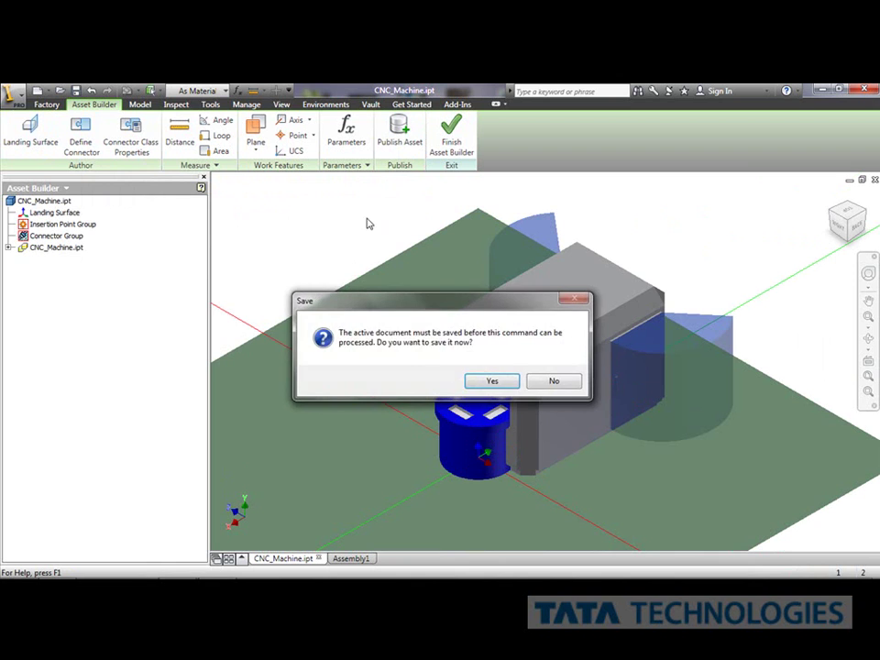
click(501, 383)
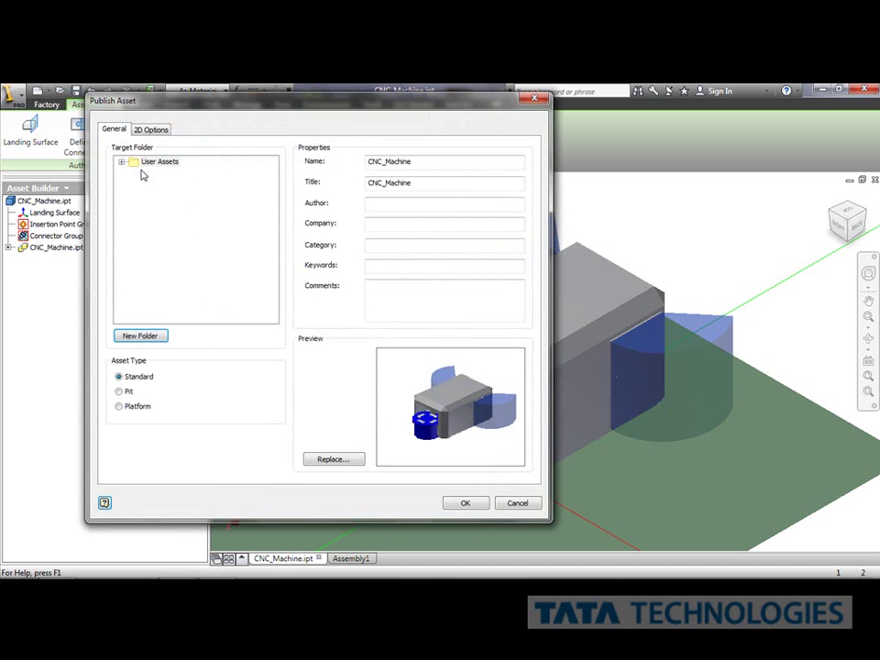
click(124, 163)
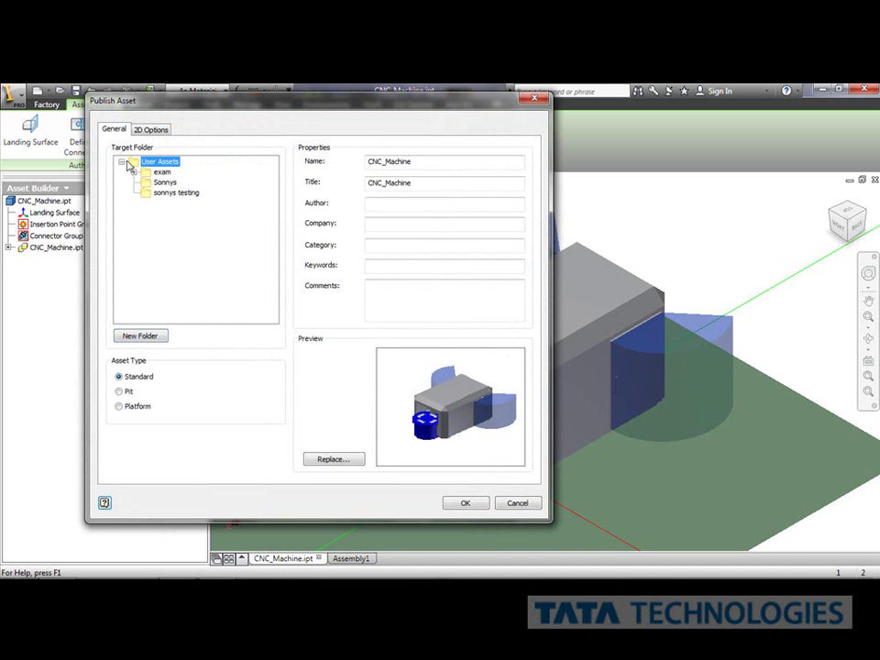
click(147, 336)
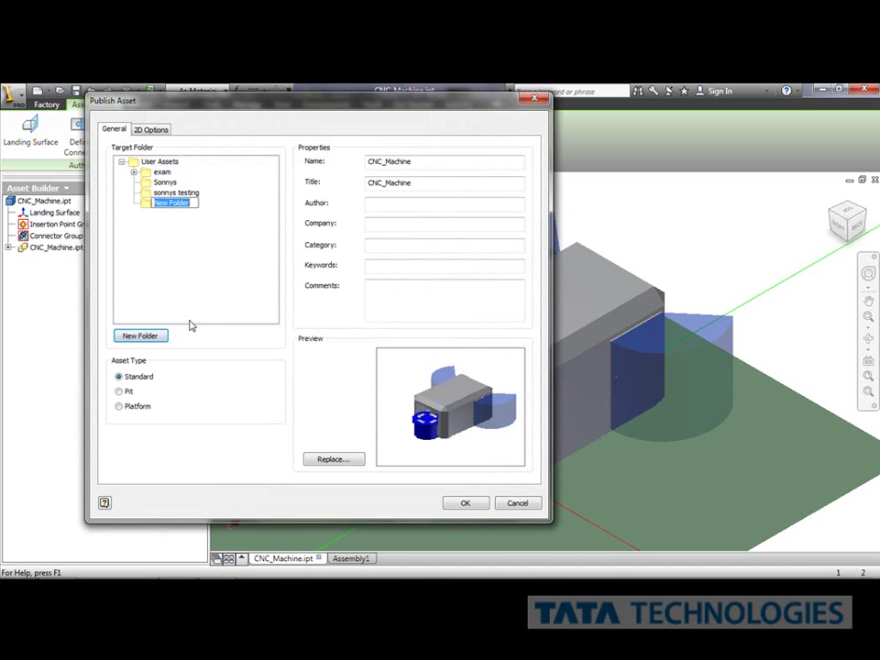
text(cnc machines)
key(Return)
Step: Turn off 2D publishing and publish CNC_Machine as a Standard asset
click(146, 130)
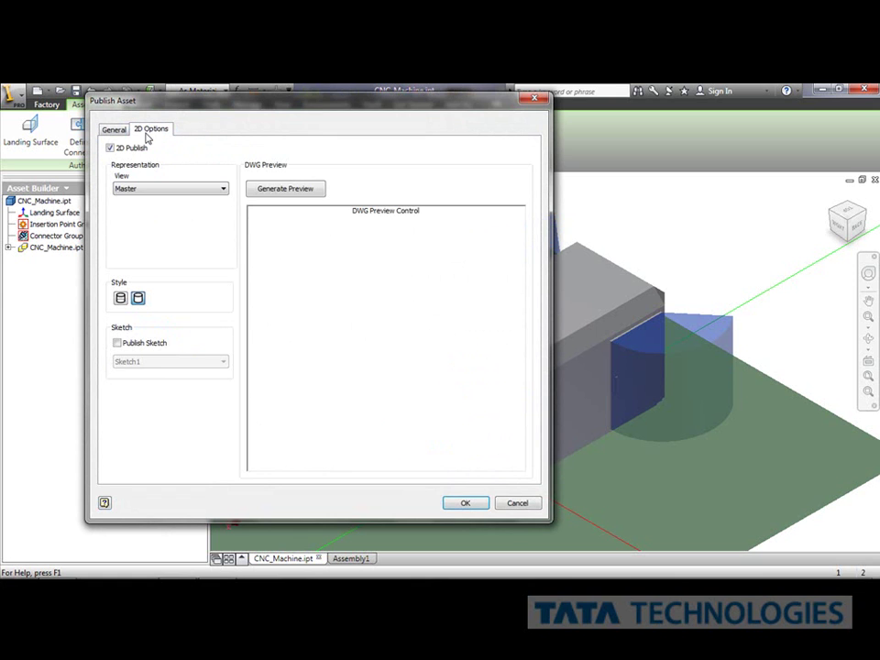
click(110, 148)
click(114, 129)
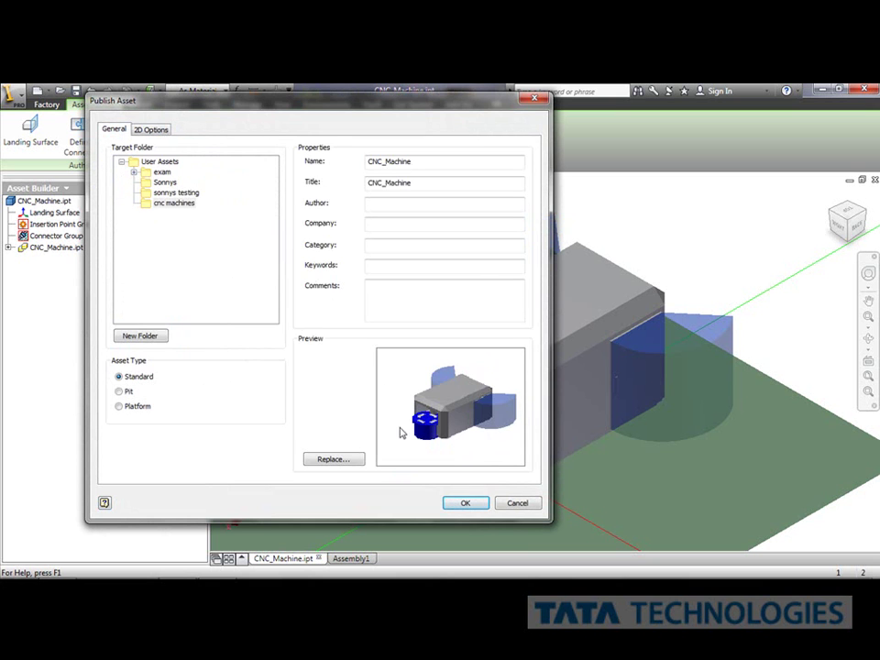
click(463, 504)
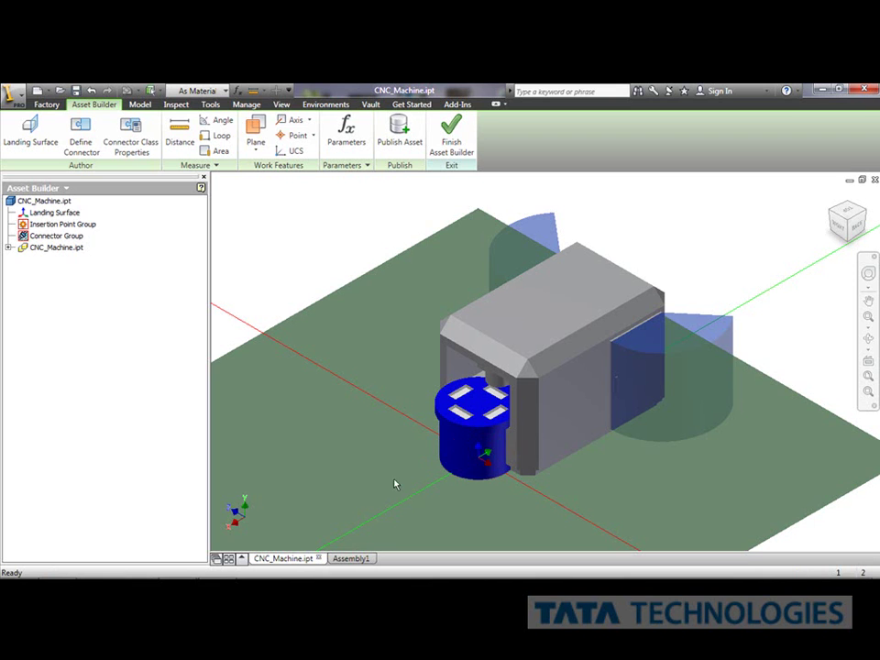
Step: In Assembly1, browse the asset library to Factory Assets > User Assets > cnc machines
click(358, 559)
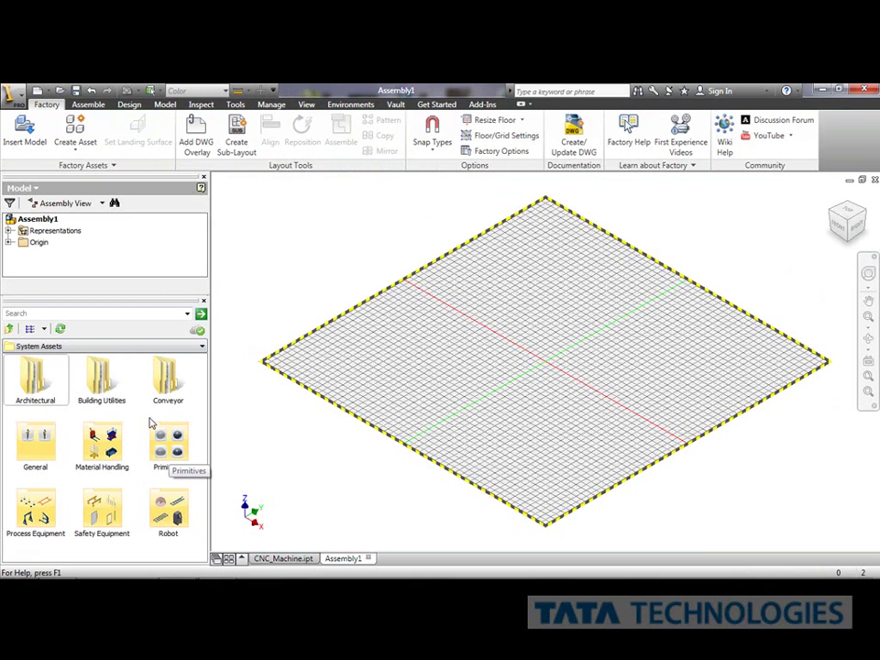
click(186, 315)
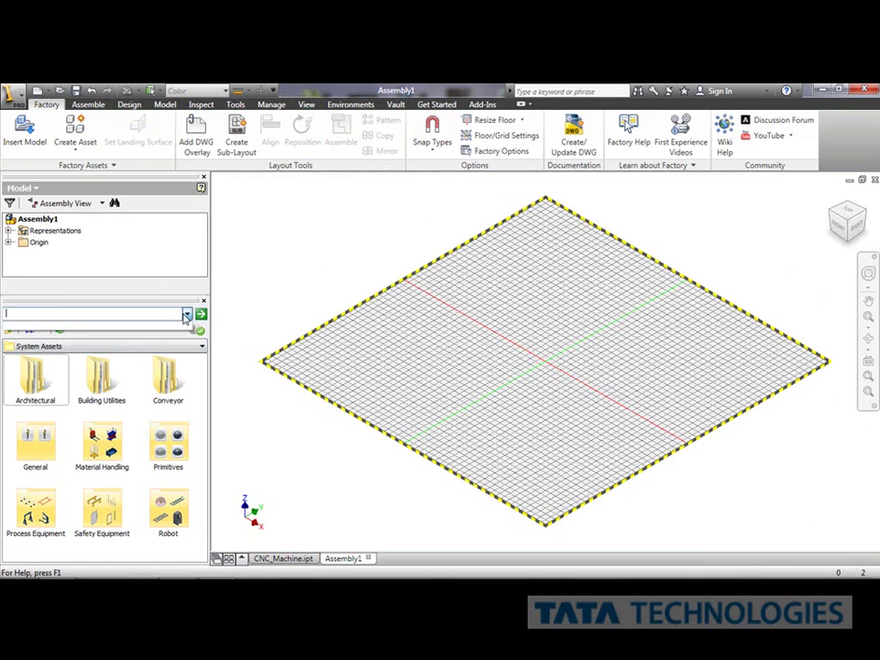
click(9, 328)
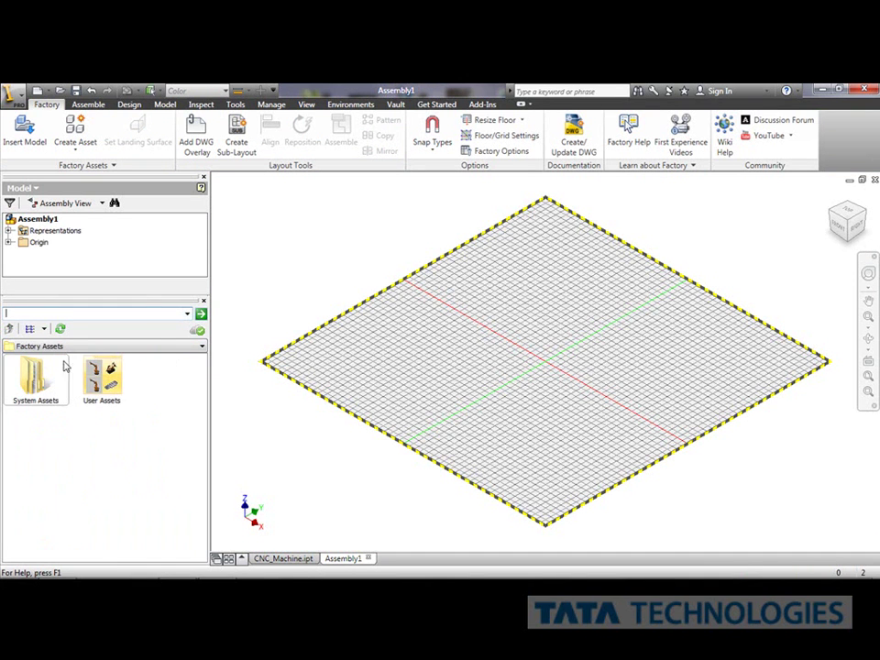
double_click(95, 380)
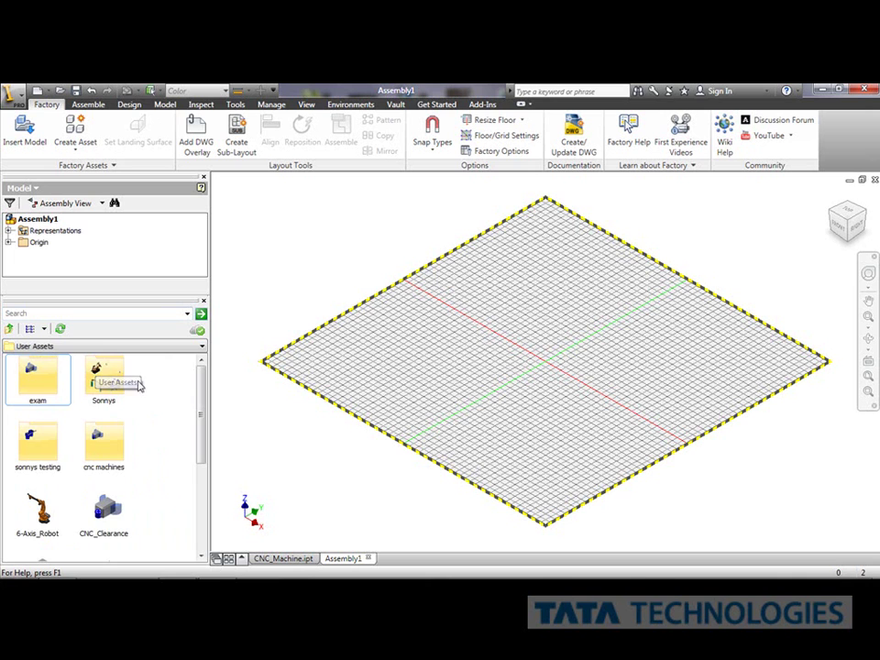
scroll(179, 431, down, 1)
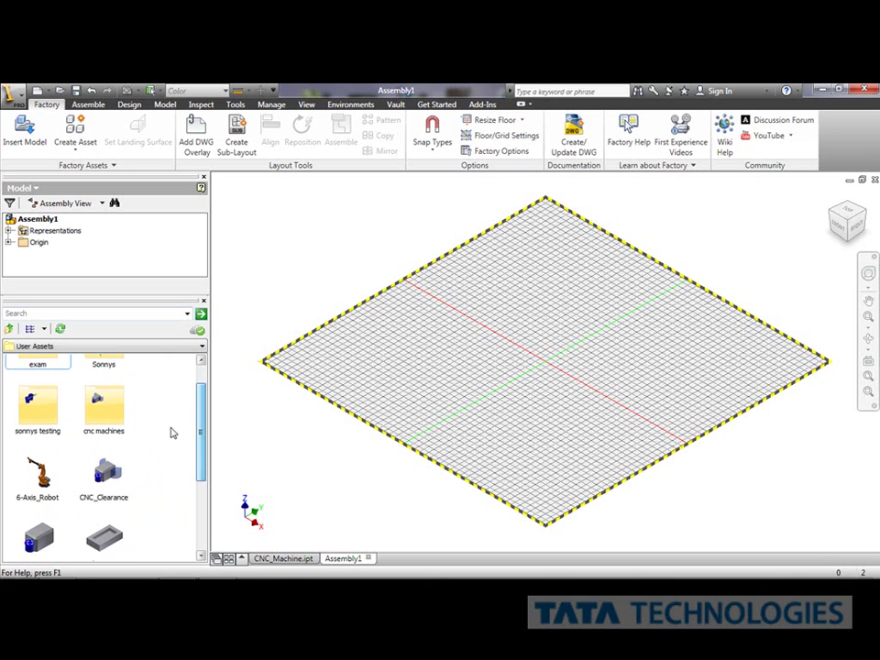
double_click(108, 407)
Step: Place one CNC_Machine near the centre of the floor and end placement
drag(37, 378, 478, 373)
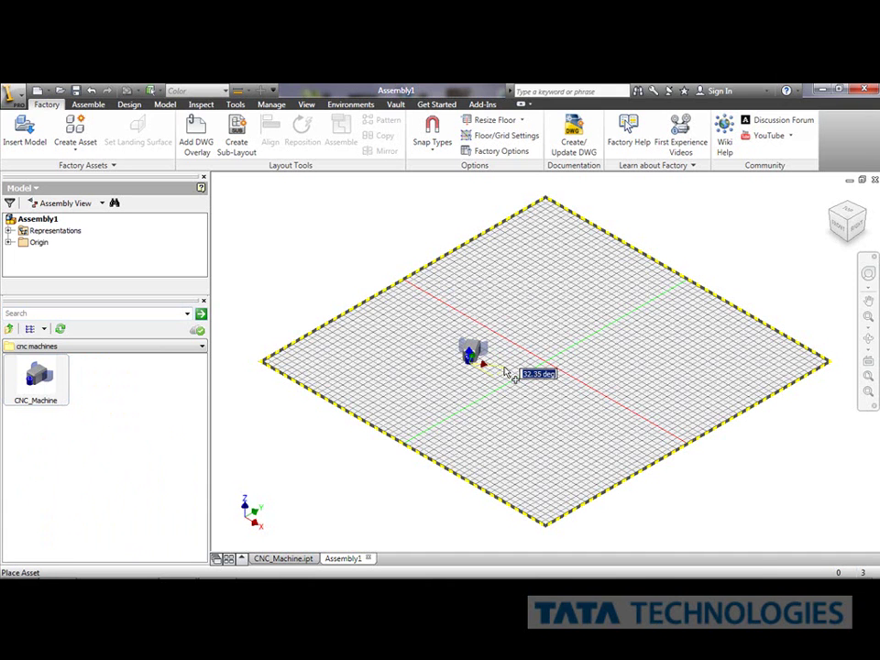
click(477, 371)
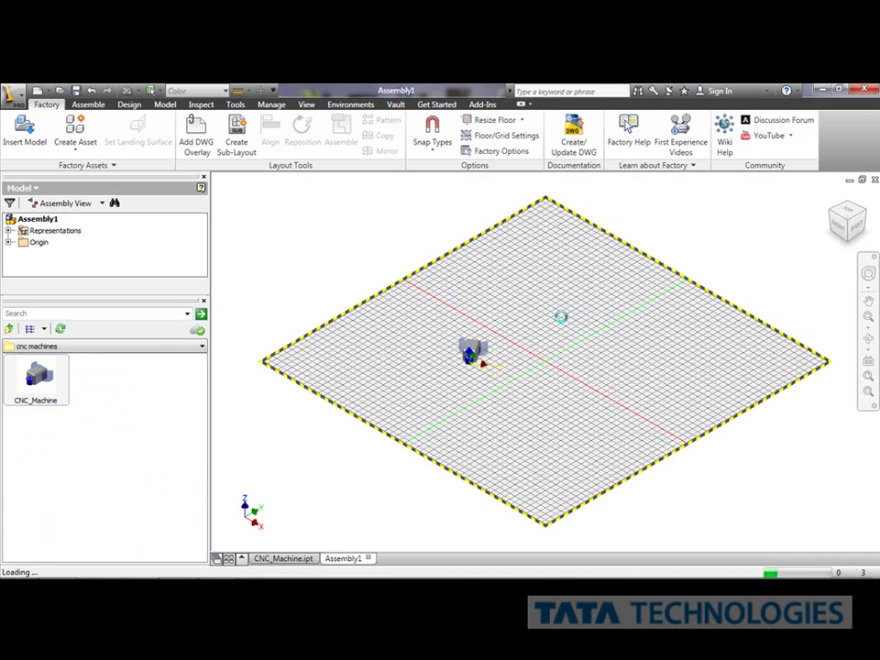
scroll(523, 389, up, 3)
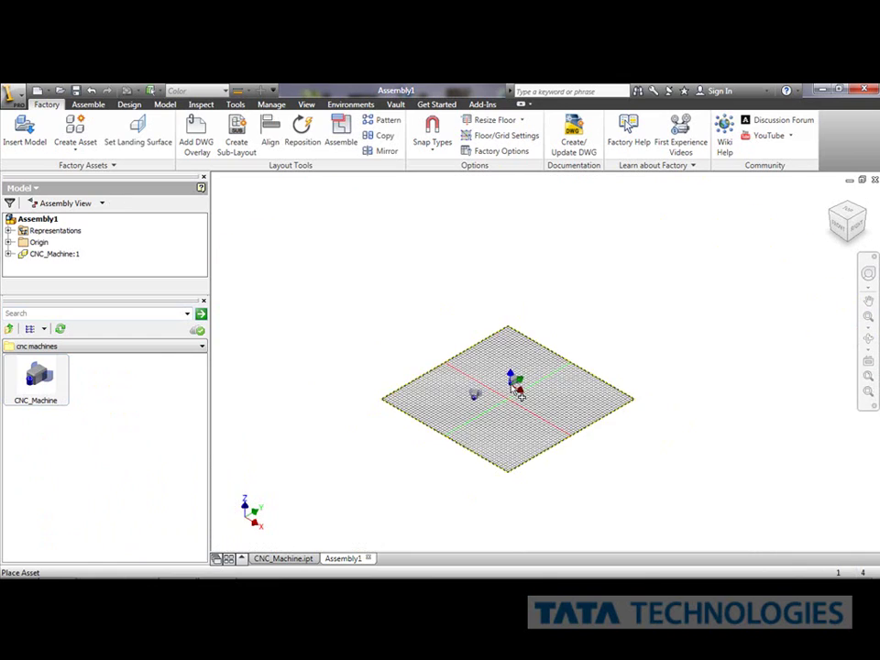
right_click(512, 389)
click(515, 395)
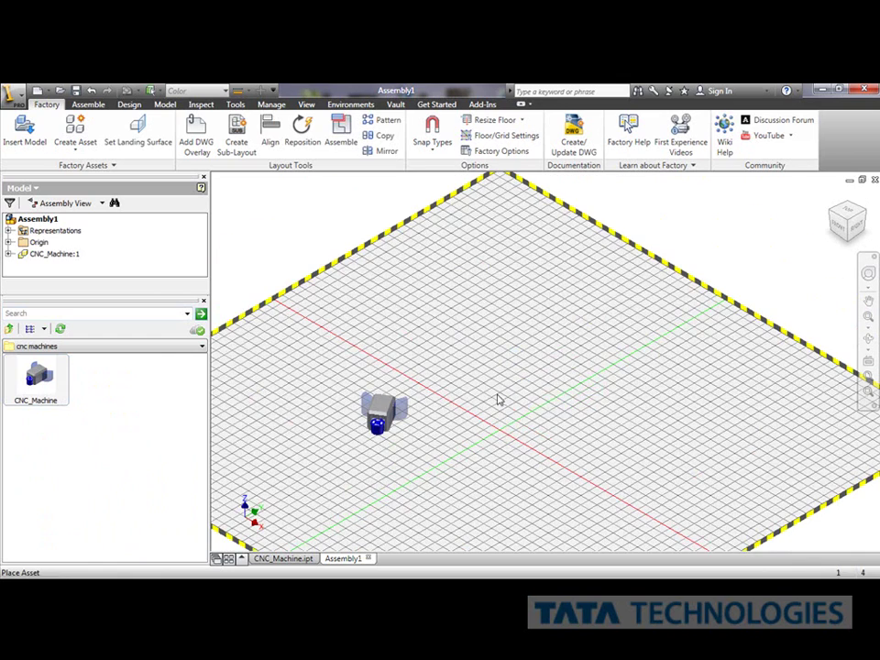
key(F6)
scroll(503, 400, up, 3)
scroll(503, 401, up, 5)
middle_drag(523, 385, 761, 344)
middle_drag(417, 364, 686, 315)
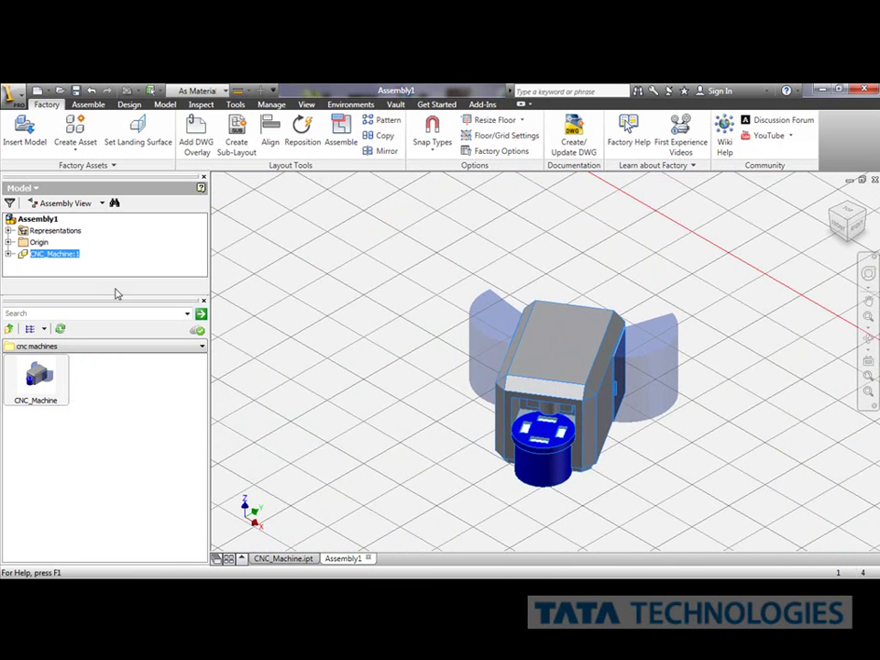
Step: Close the Content Library and turn on the Factory Properties panel from the User Interface list
click(204, 302)
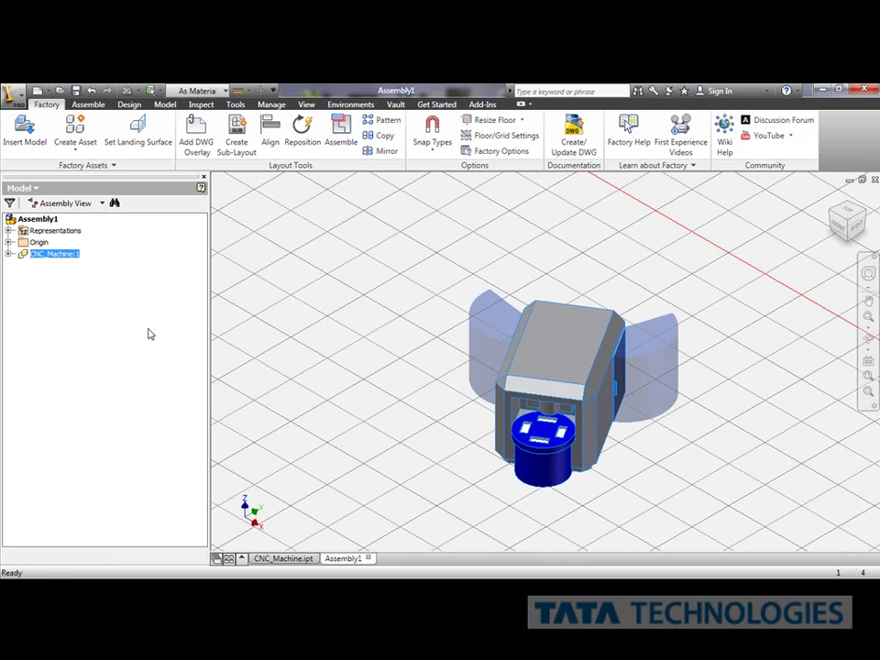
click(306, 107)
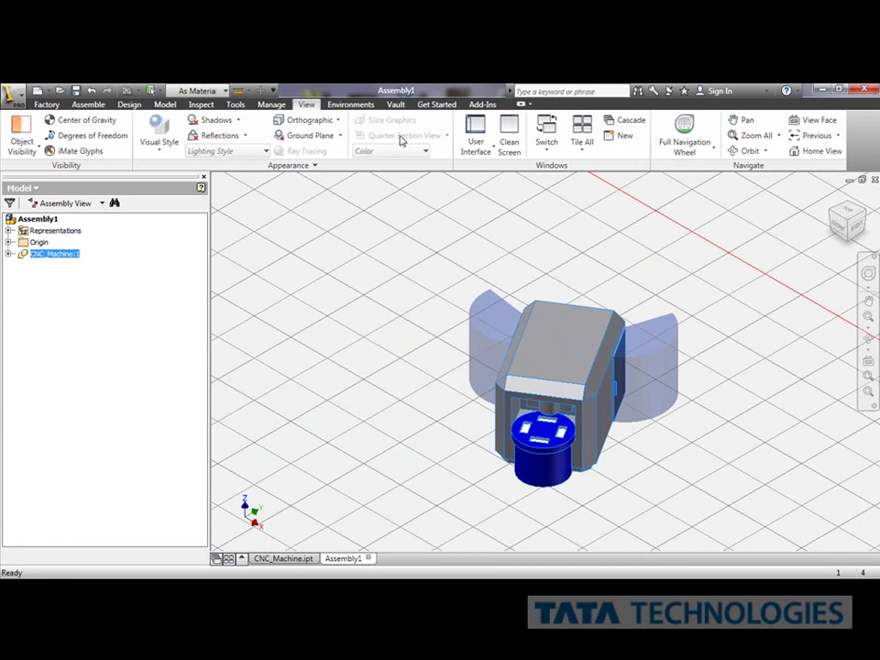
click(476, 150)
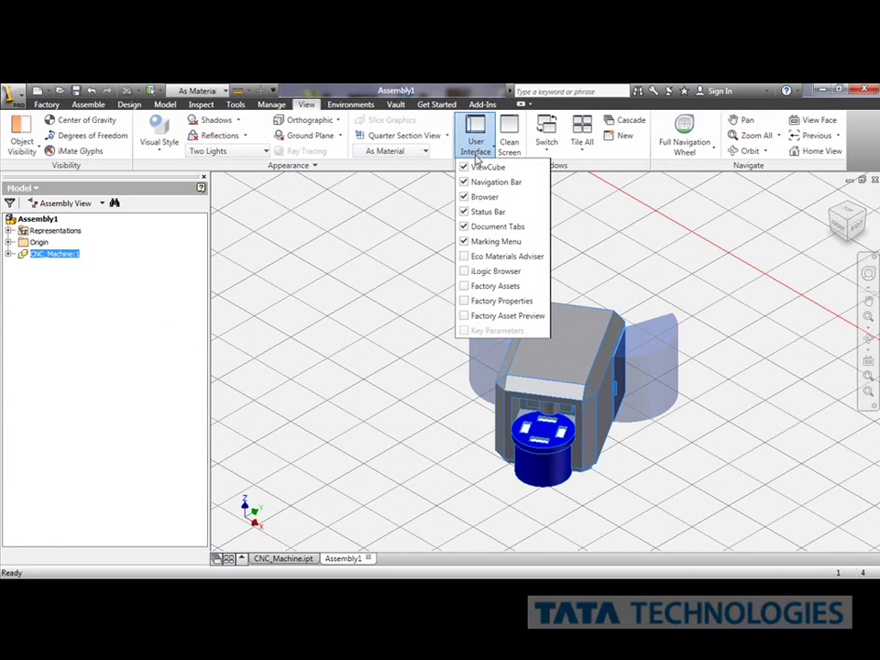
click(495, 301)
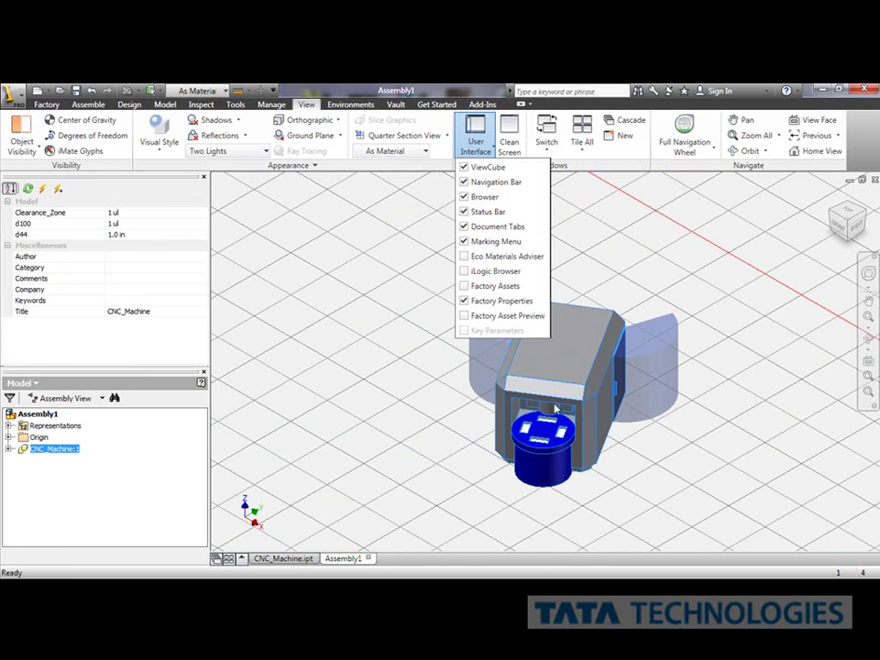
click(586, 354)
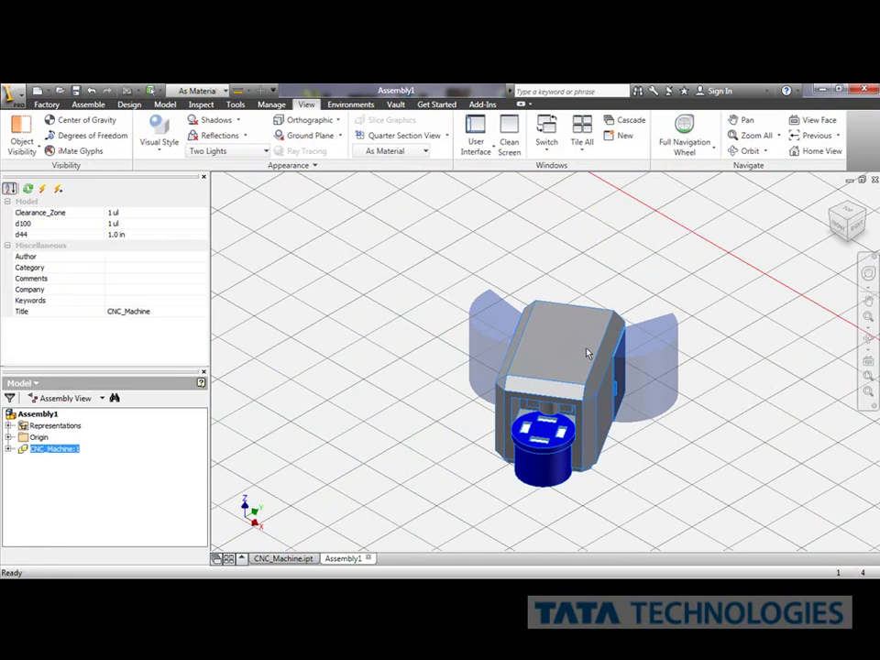
Step: Try setting Clearance_Zone to 0 from its dropdown, then clear the machine selection
click(141, 213)
click(201, 212)
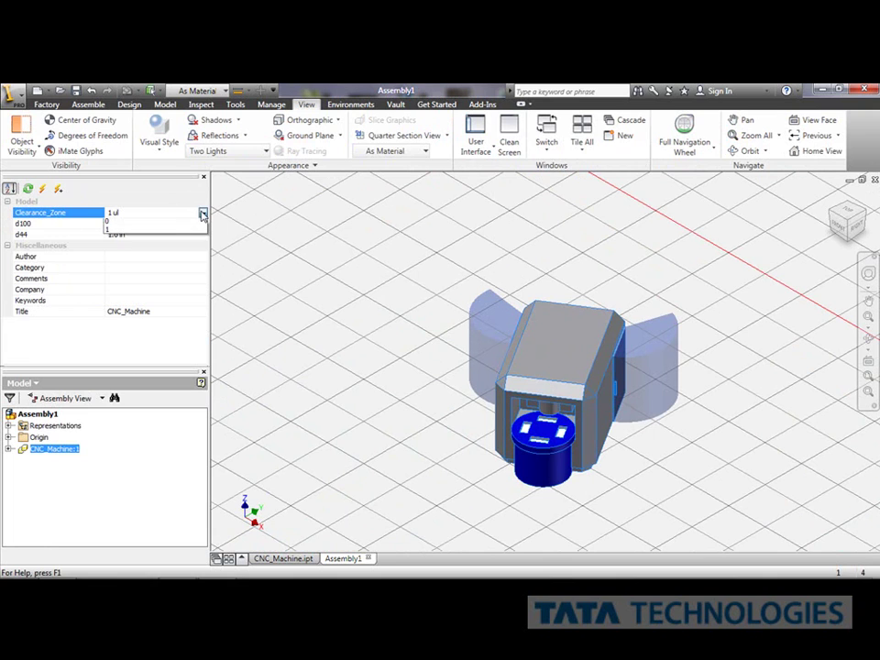
click(192, 224)
click(349, 308)
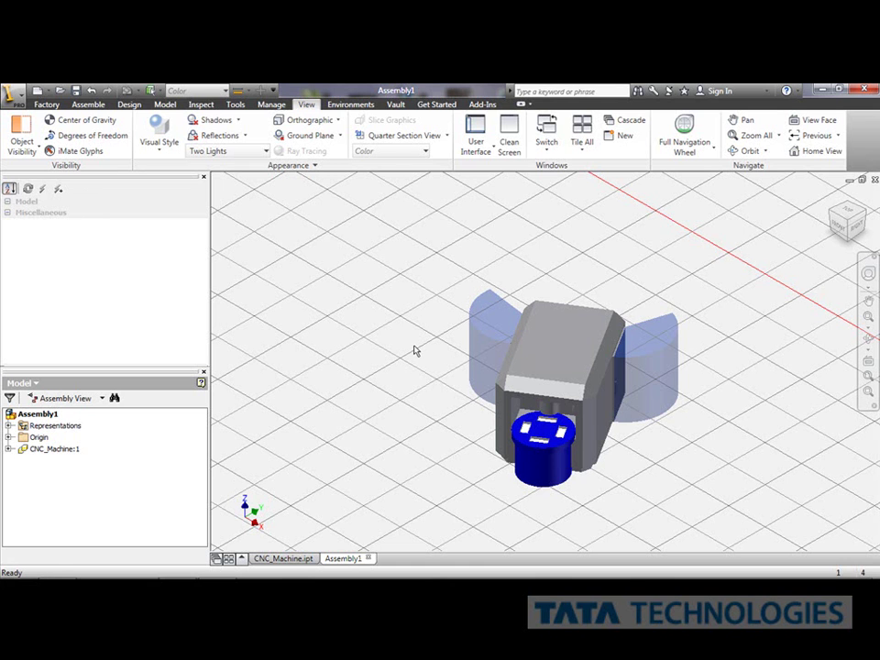
Step: Select CNC_Machine:1 and enter 0 for Clearance_Zone to hide its clearance zones
click(554, 358)
click(137, 213)
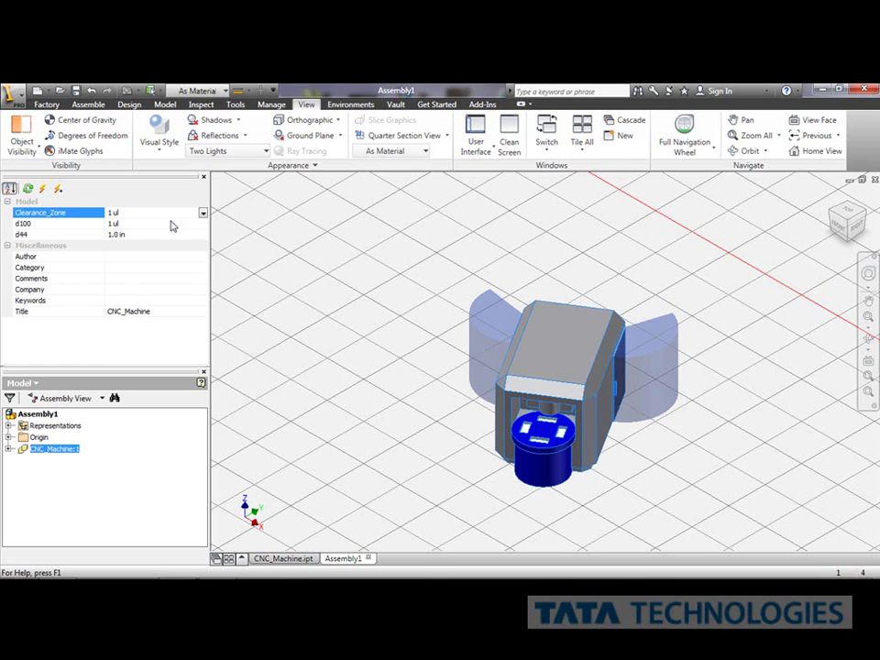
click(184, 216)
text(0)
key(Return)
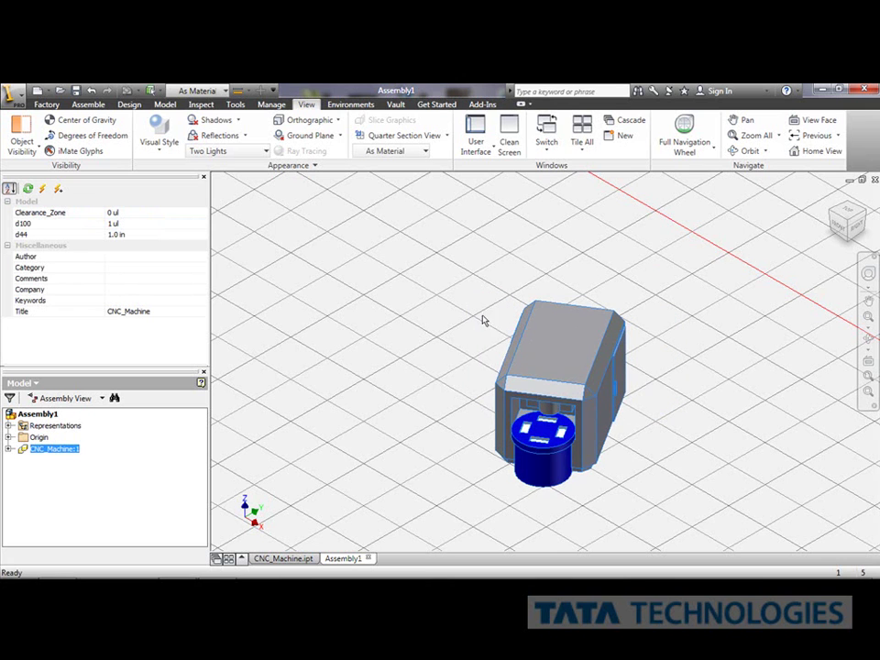
Step: Set Clearance_Zone back to 1 from the dropdown so the zones reappear
click(196, 212)
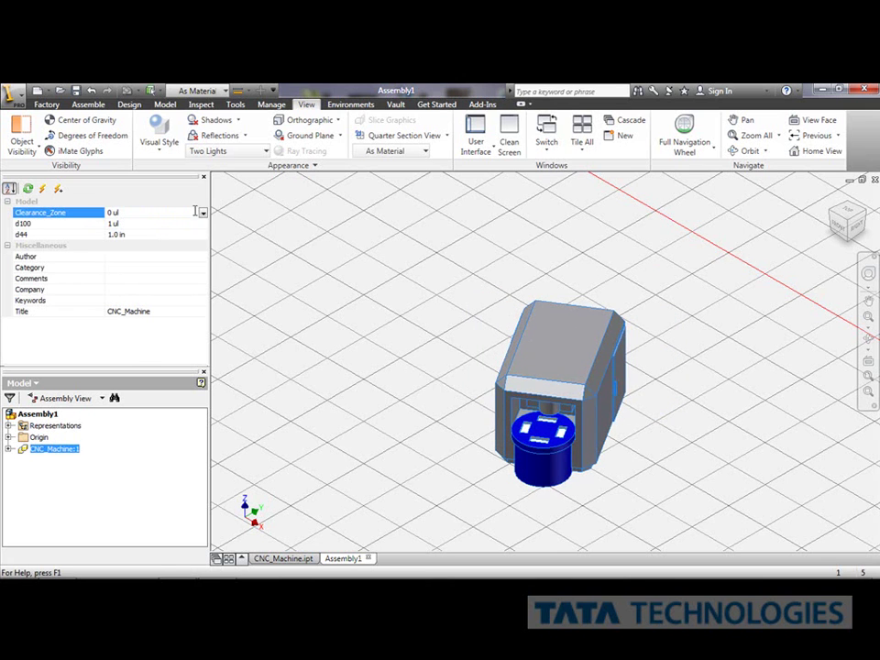
click(203, 213)
click(188, 229)
click(232, 221)
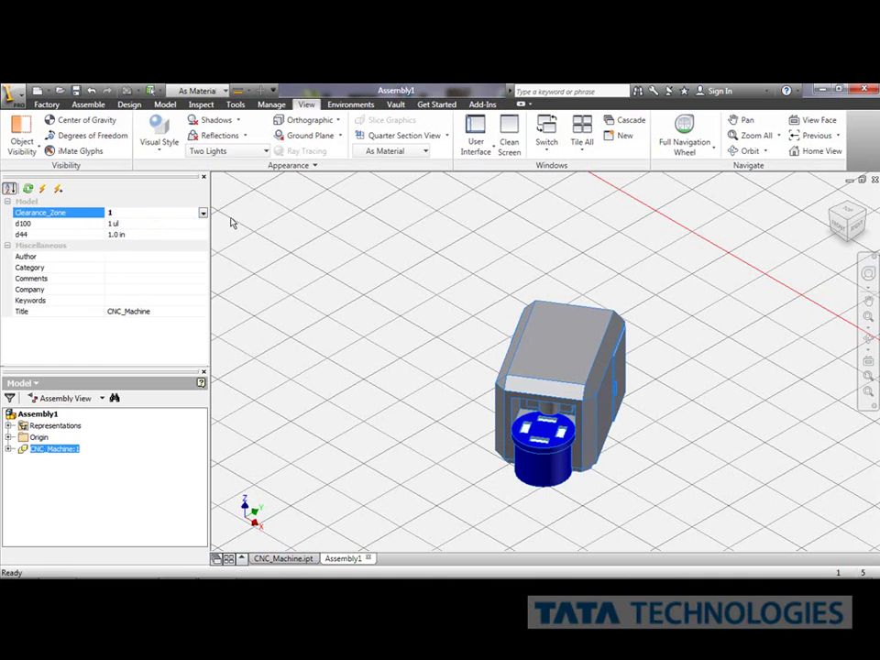